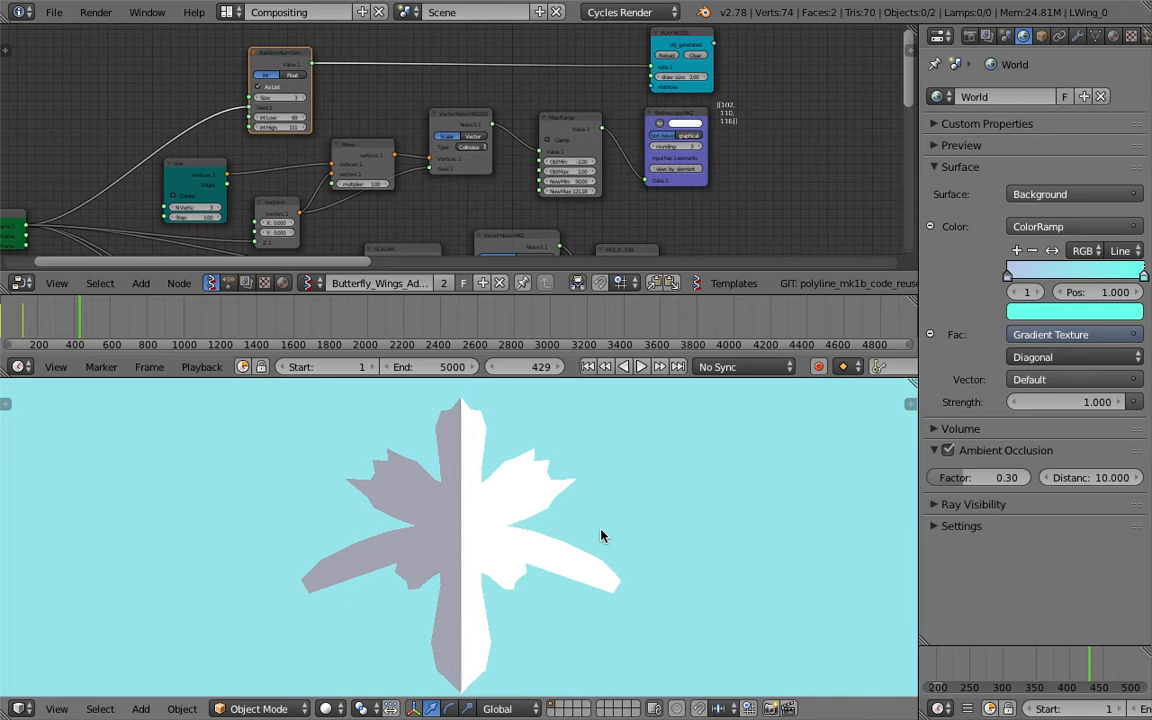
- Examine the butterfly mesh from several angles and inspect the node tree that generates the note values
middle_drag(599, 532, 585, 507)
scroll(640, 208, down, 2)
middle_drag(651, 208, 723, 224)
scroll(654, 208, up, 2)
scroll(702, 202, up, 1)
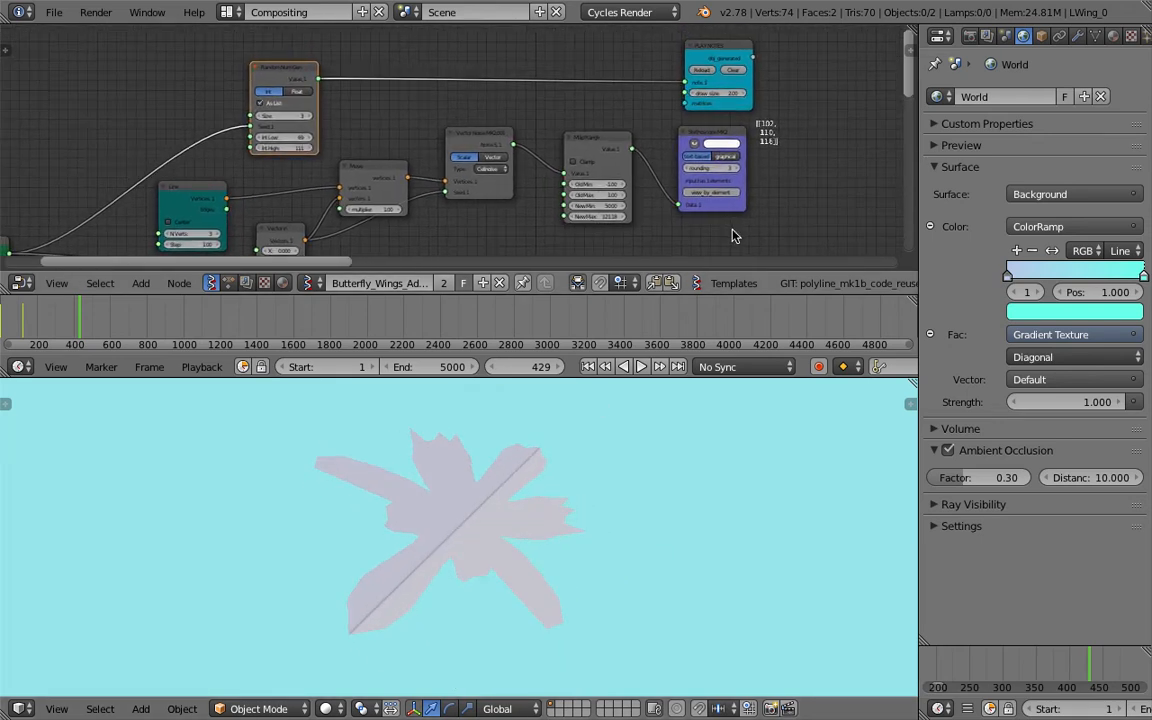
middle_drag(473, 578, 440, 598)
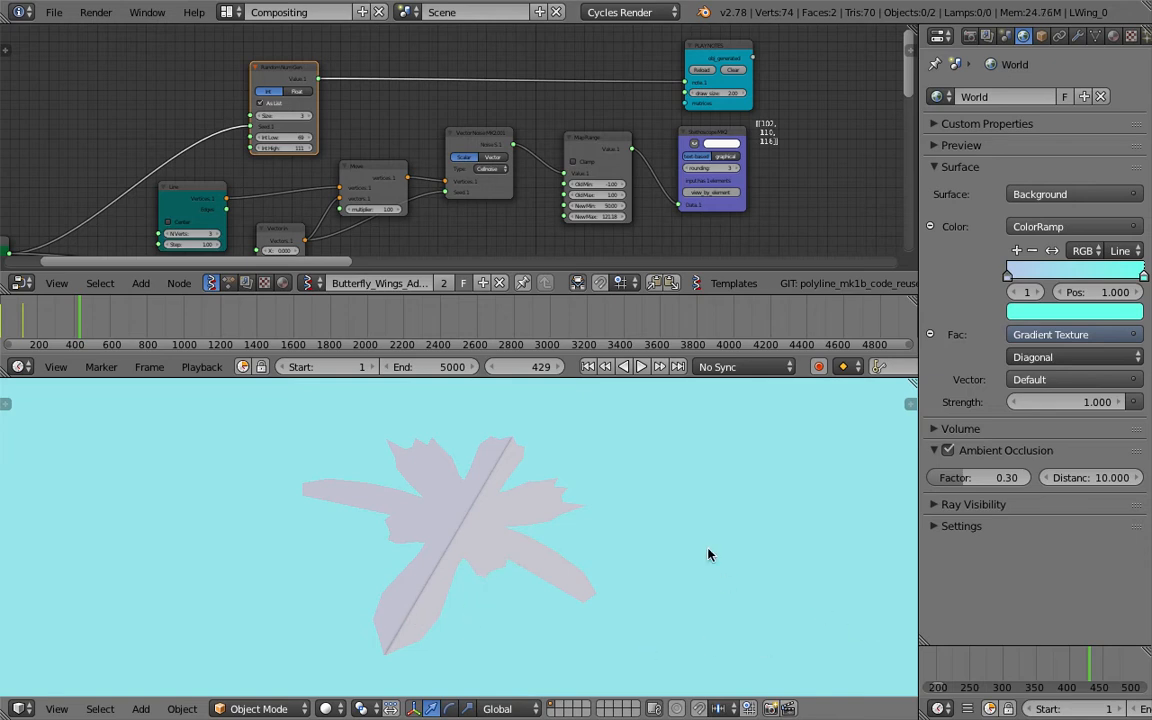
middle_drag(758, 530, 686, 525)
- Step the animation back one frame at a time to frame 425 and tilt the view around the butterfly
key(Left)
key(Left)
key(Left)
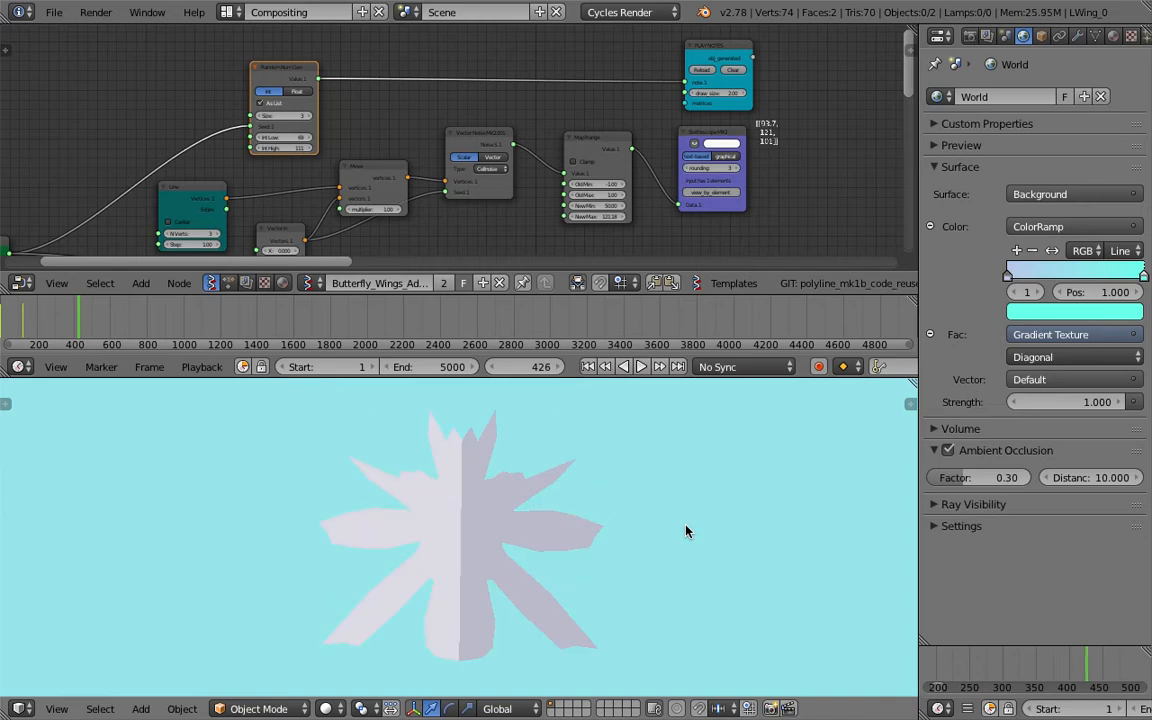
key(Left)
middle_drag(686, 532, 722, 549)
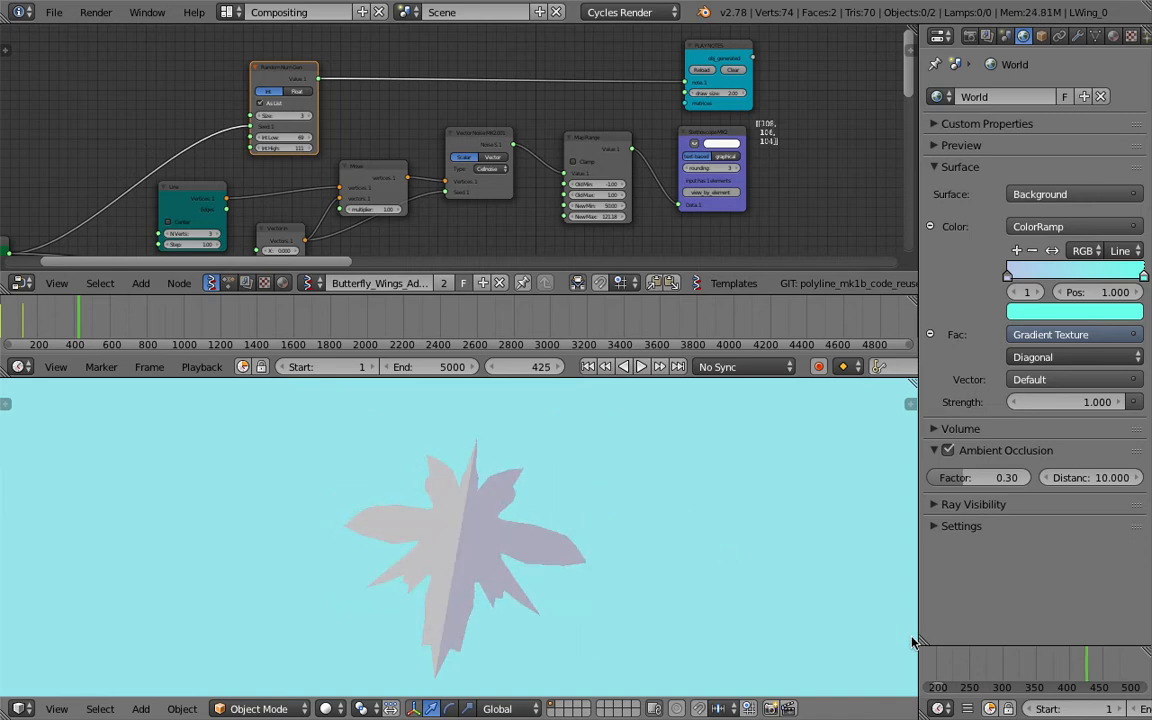
- Move the playhead to about frame 220 and advance one frame at a time to frame 230 to preview the butterfly variations
click(950, 662)
middle_drag(805, 606, 707, 548)
key(Right)
key(Right)
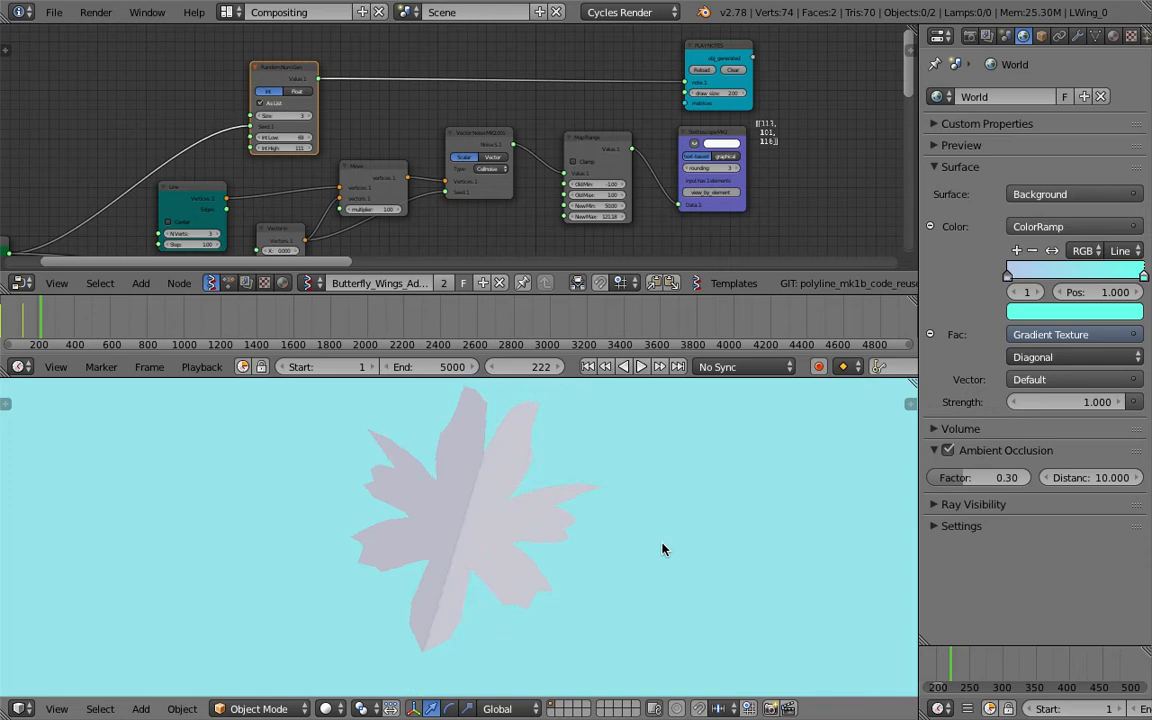
key(Right)
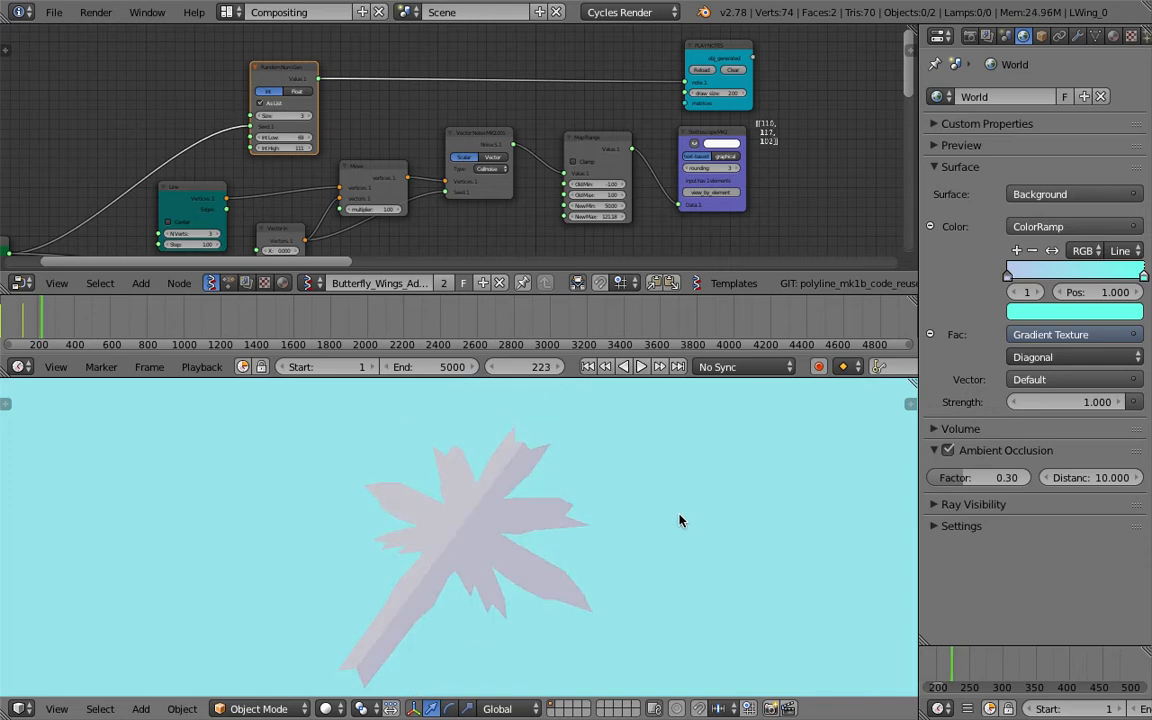
key(Right)
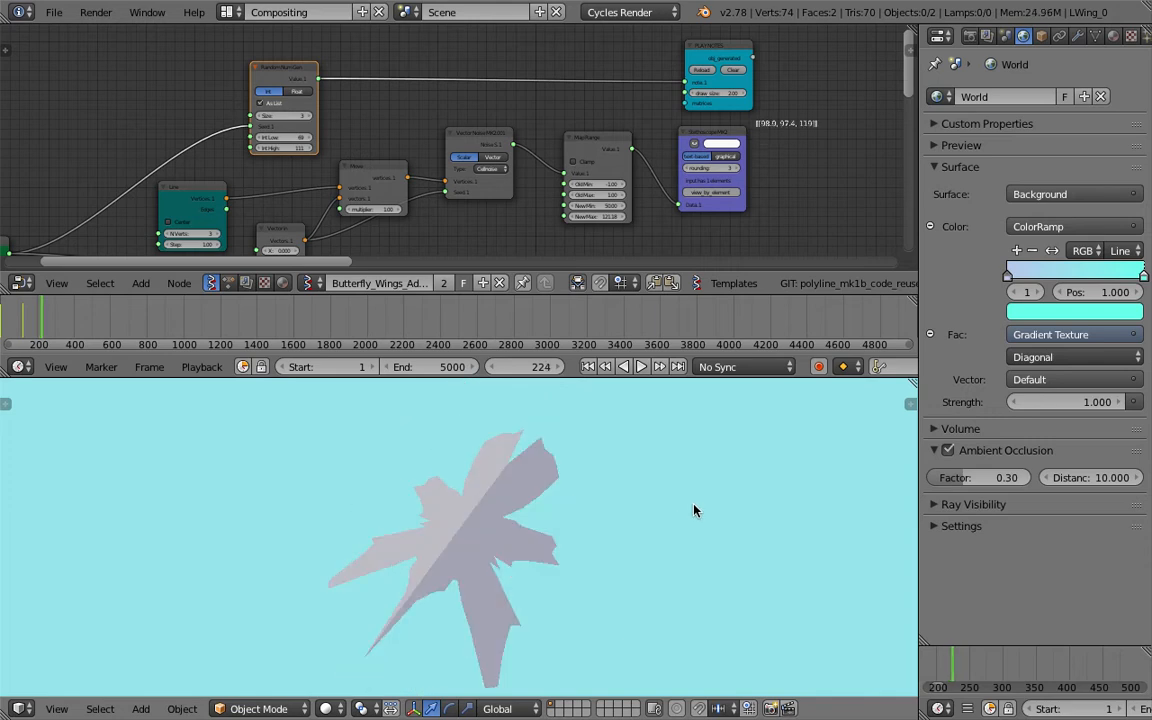
key(Right)
key(Right)
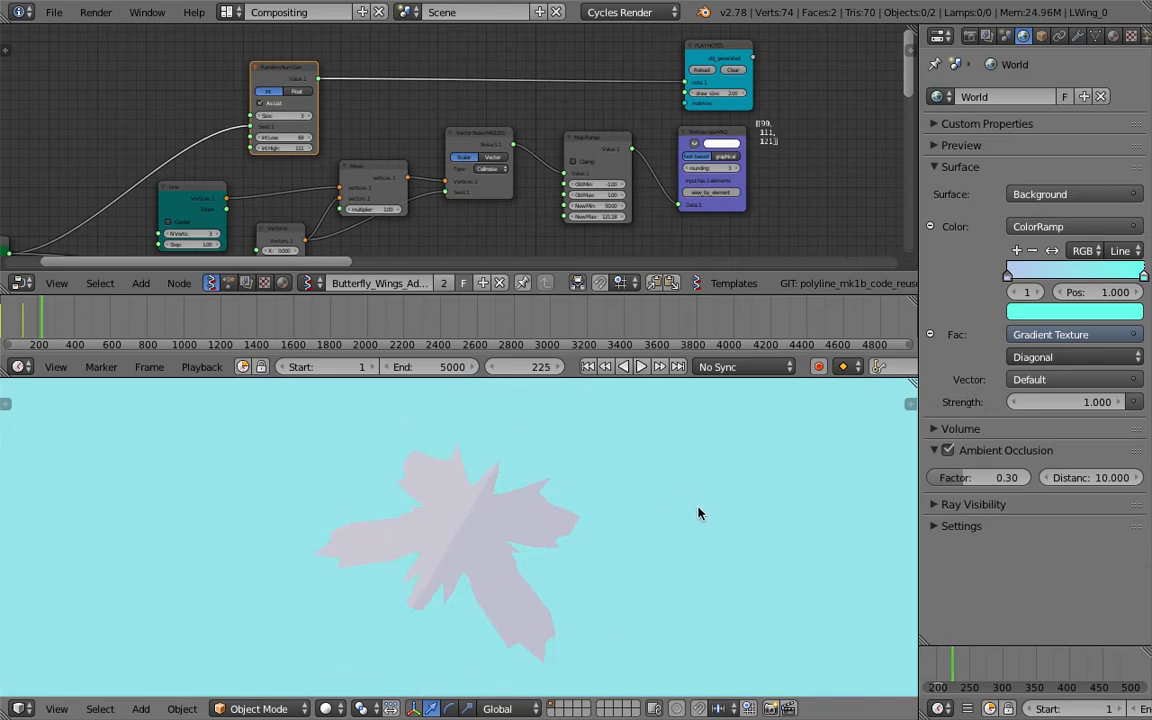
key(Right)
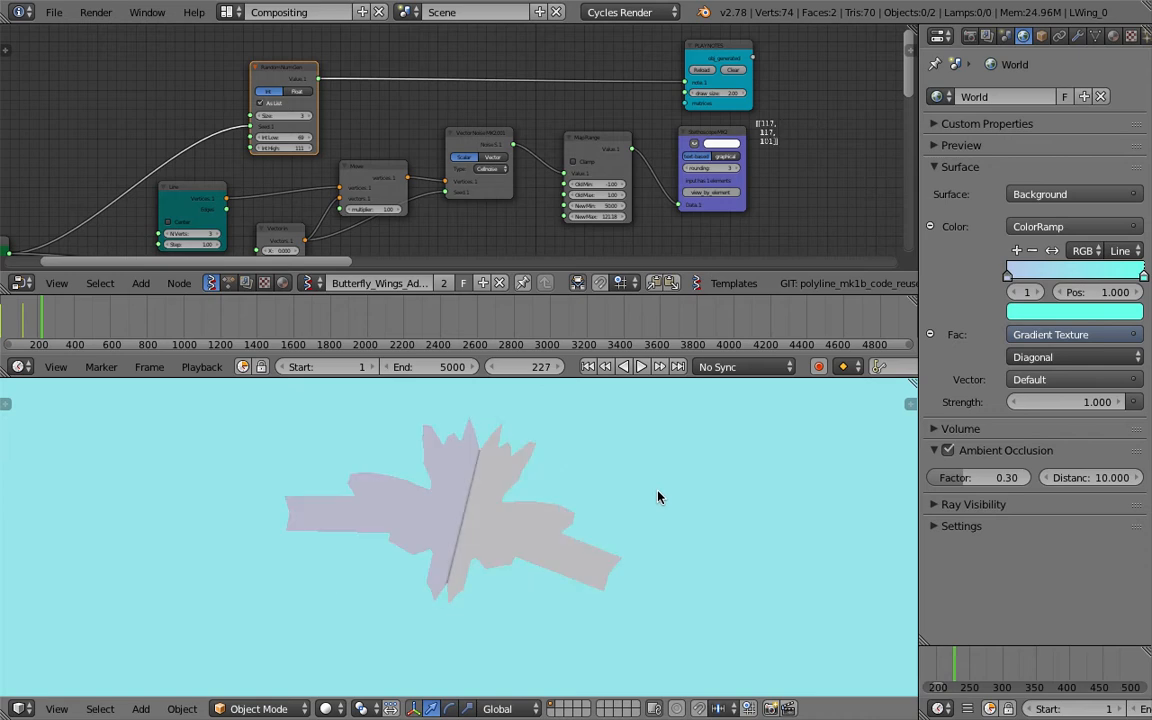
key(Right)
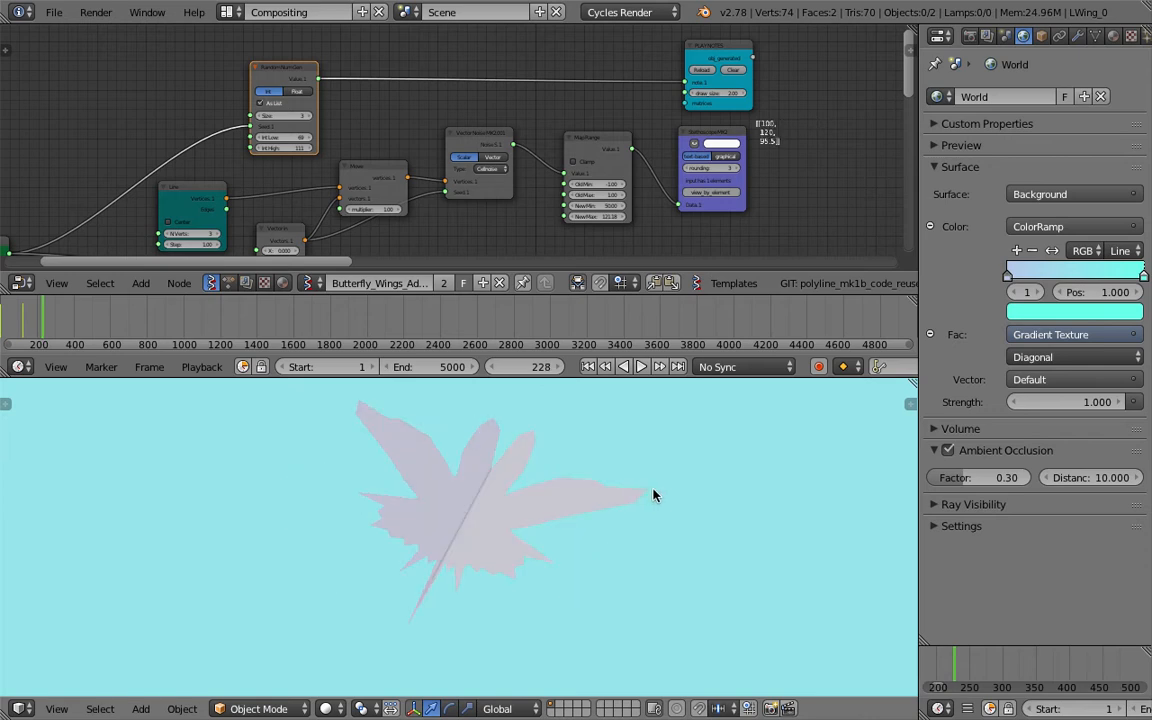
key(Right)
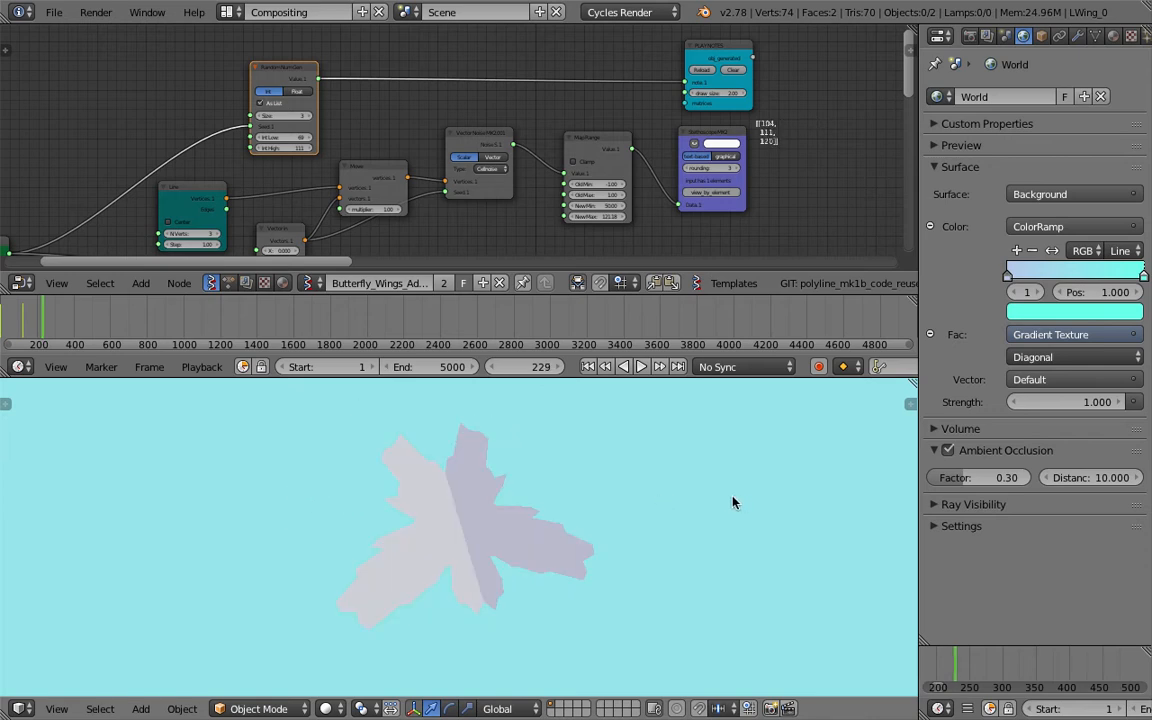
key(Right)
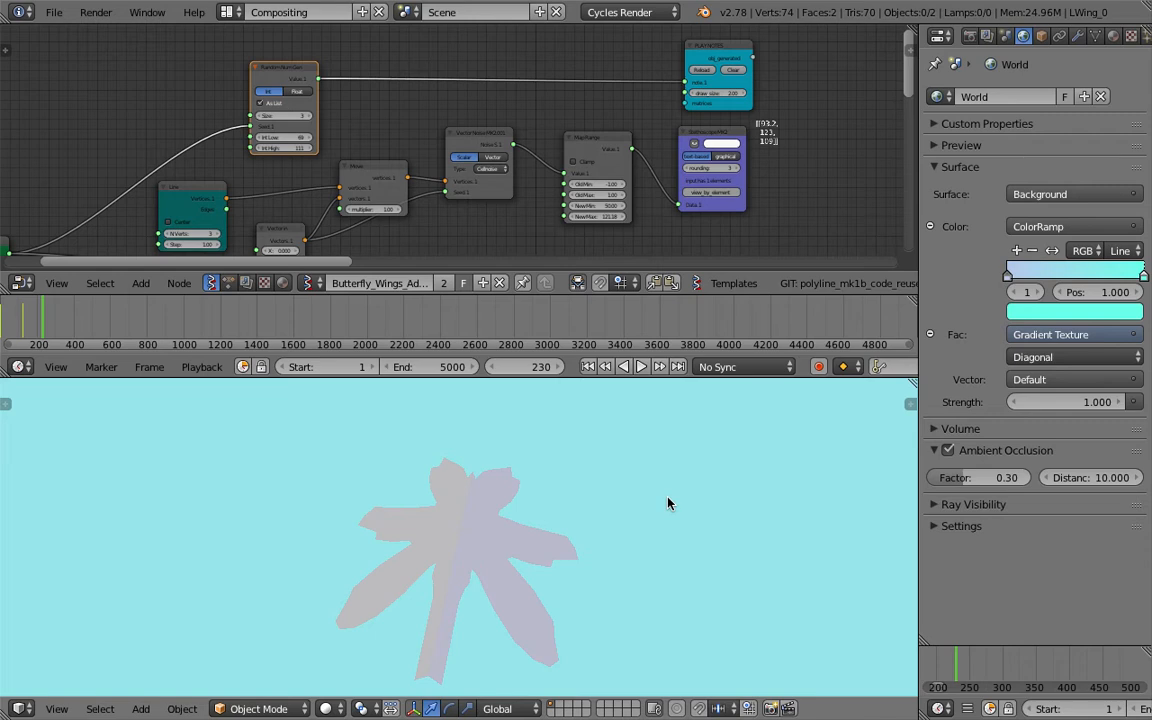
- Split the 3D viewport into two side-by-side areas, make the second a Text Editor and widen it
middle_drag(668, 497, 591, 489)
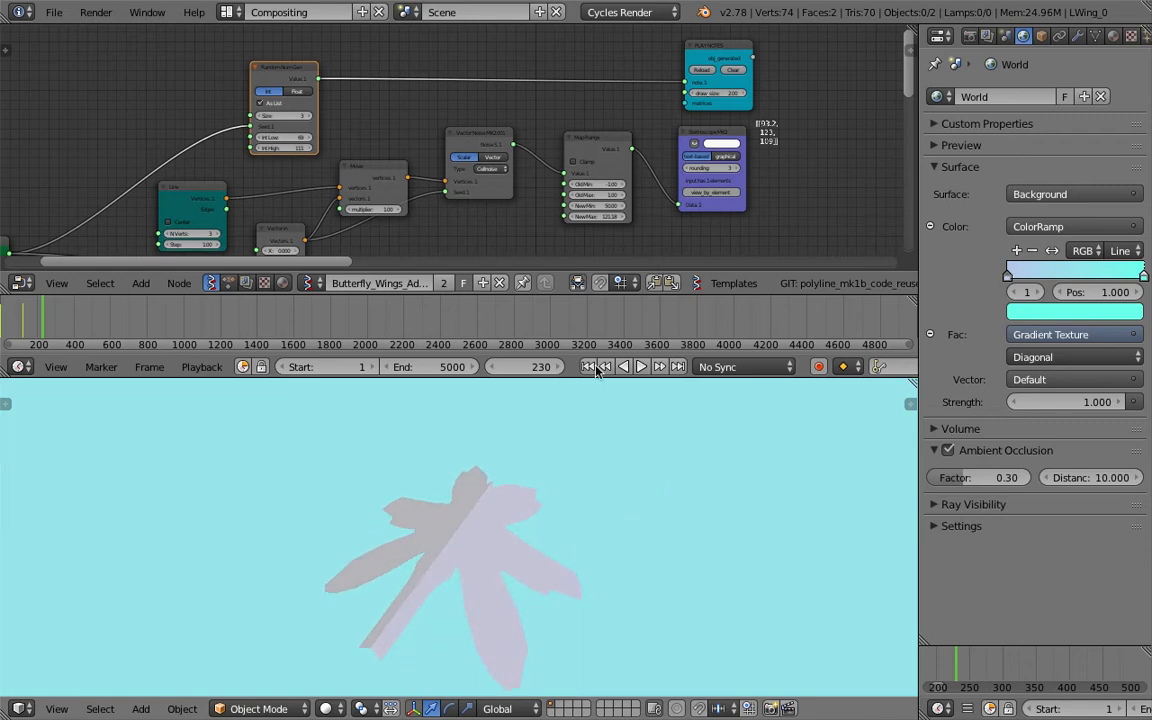
scroll(609, 95, down, 2)
scroll(612, 104, up, 1)
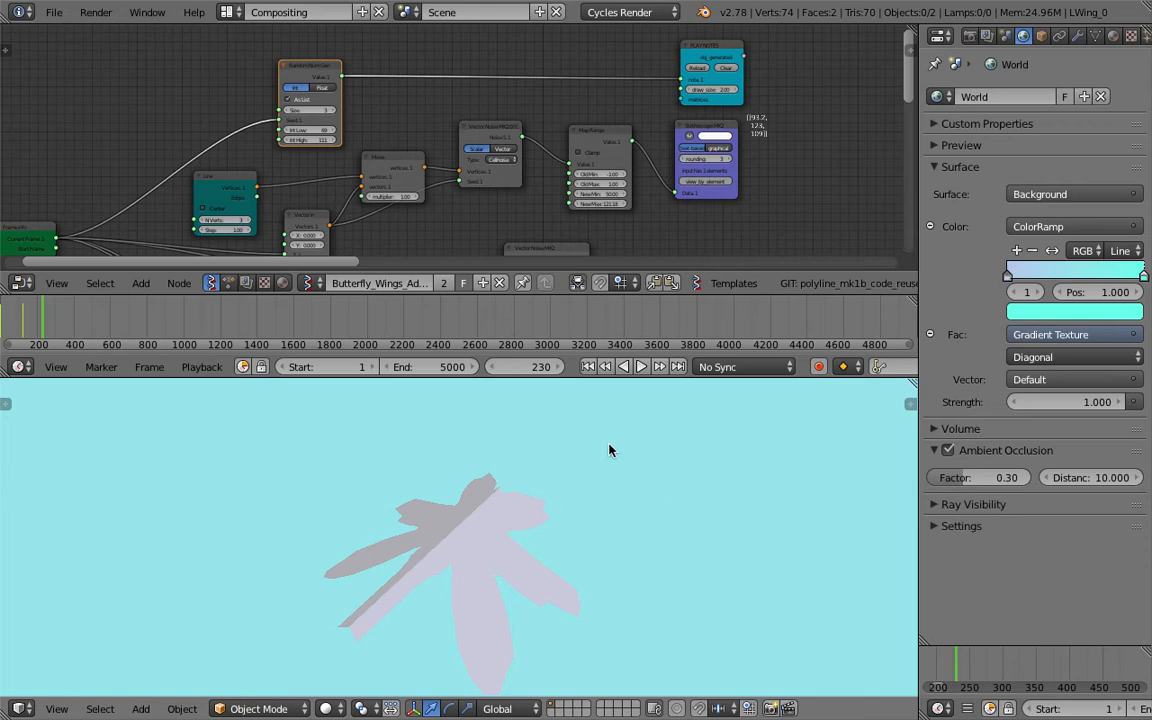
mouse_move(624, 473)
middle_down()
mouse_move(635, 504)
mouse_move(637, 481)
middle_up()
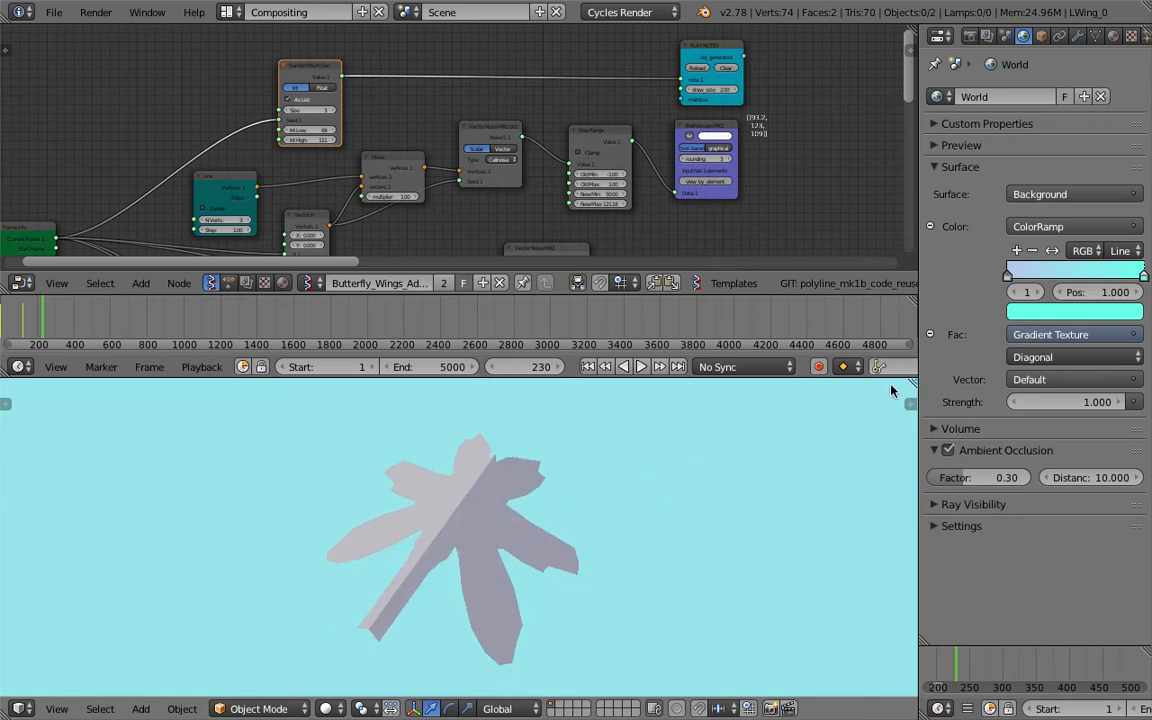
drag(912, 379, 586, 400)
click(605, 708)
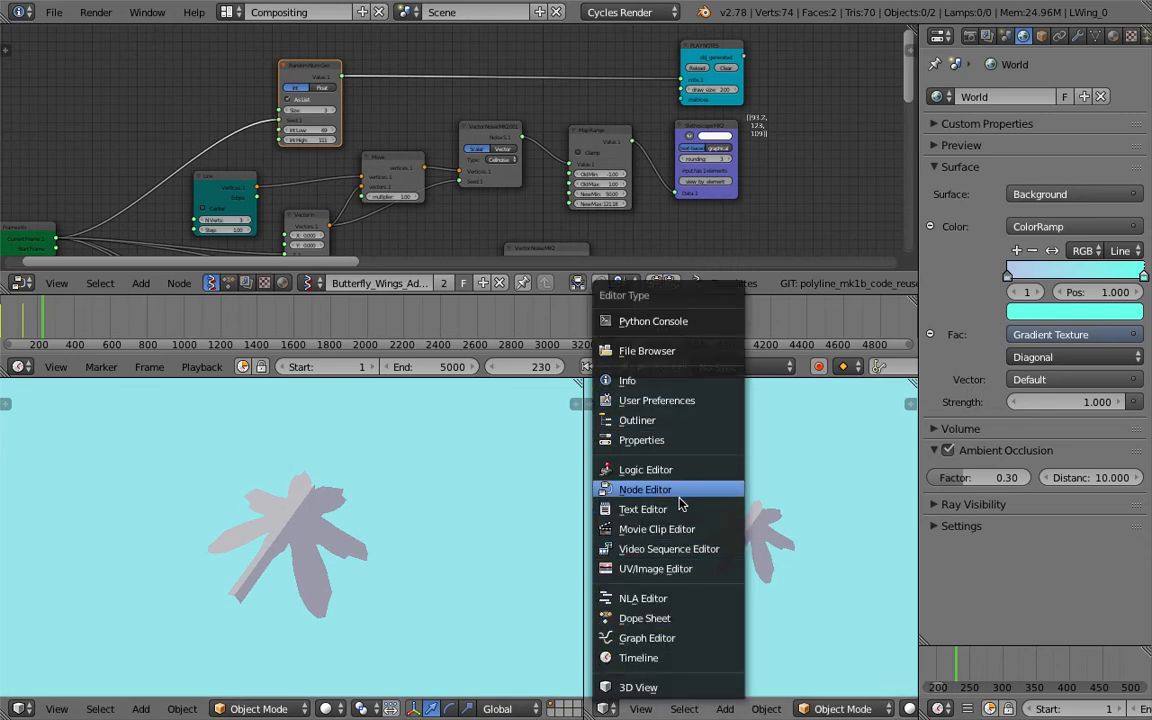
click(643, 509)
drag(581, 424, 479, 430)
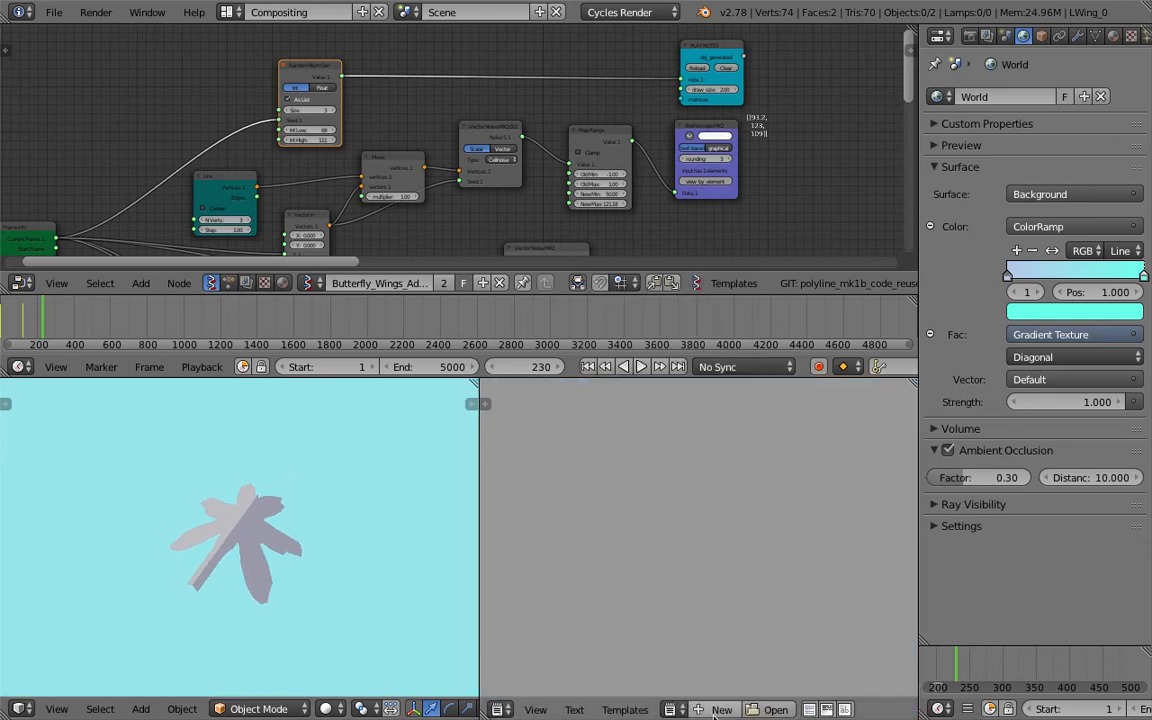
- Load the script named Text and turn on line numbers and syntax highlighting
click(676, 708)
click(689, 528)
scroll(689, 533, up, 2)
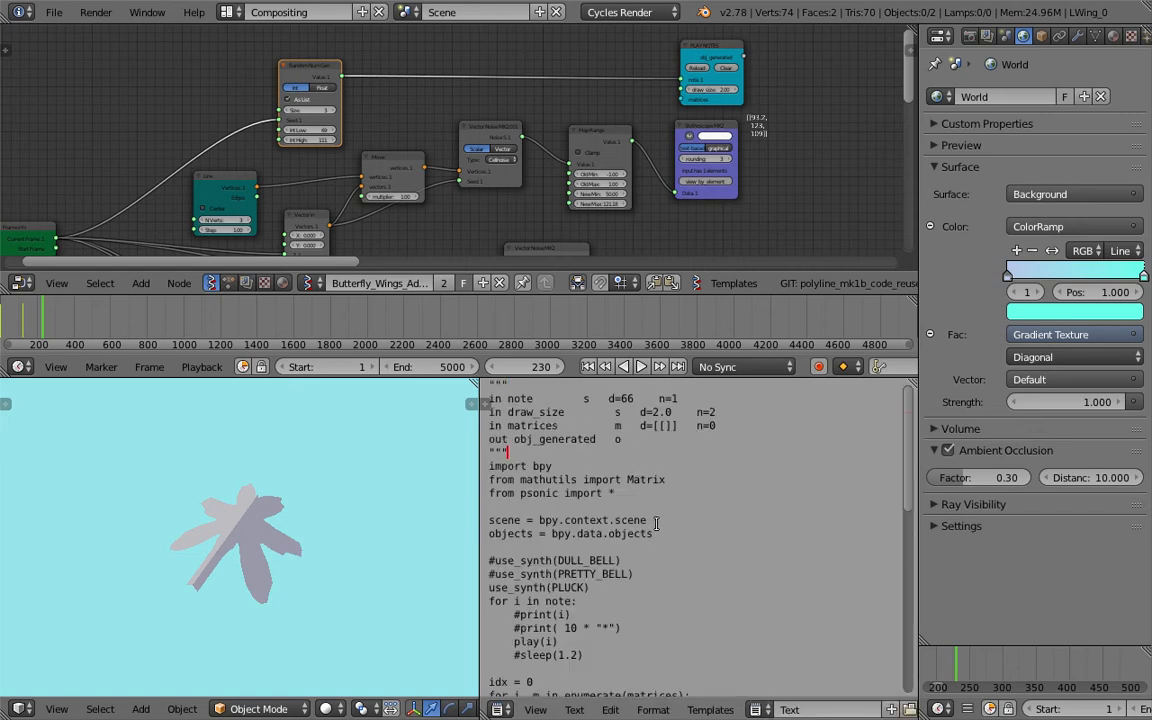
scroll(689, 533, down, 8)
scroll(857, 706, down, 4)
click(807, 709)
click(839, 709)
- Examine the synth selection and note-playing code on lines 14 to 21, and close the Text Editor by merging it into the 3D viewport
scroll(760, 595, up, 7)
scroll(760, 595, up, 1)
drag(600, 664, 502, 547)
scroll(559, 576, down, 2)
click(580, 547)
drag(498, 474, 586, 560)
click(605, 577)
scroll(608, 577, down, 2)
scroll(607, 498, up, 2)
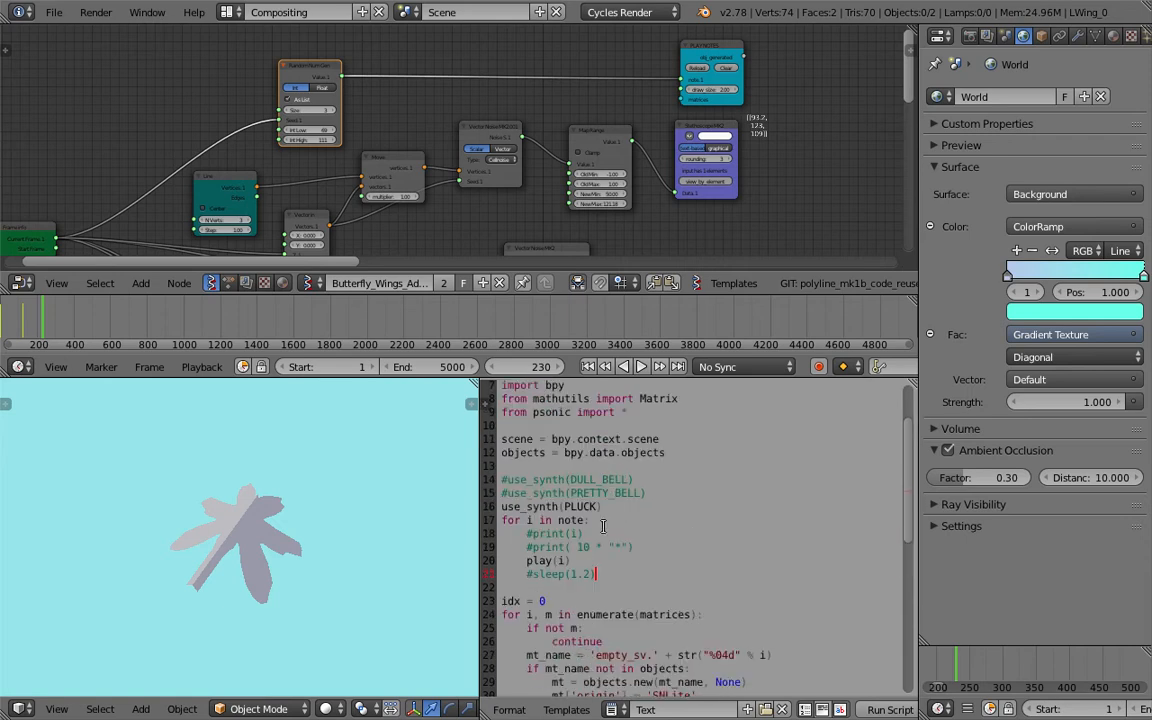
drag(598, 574, 501, 480)
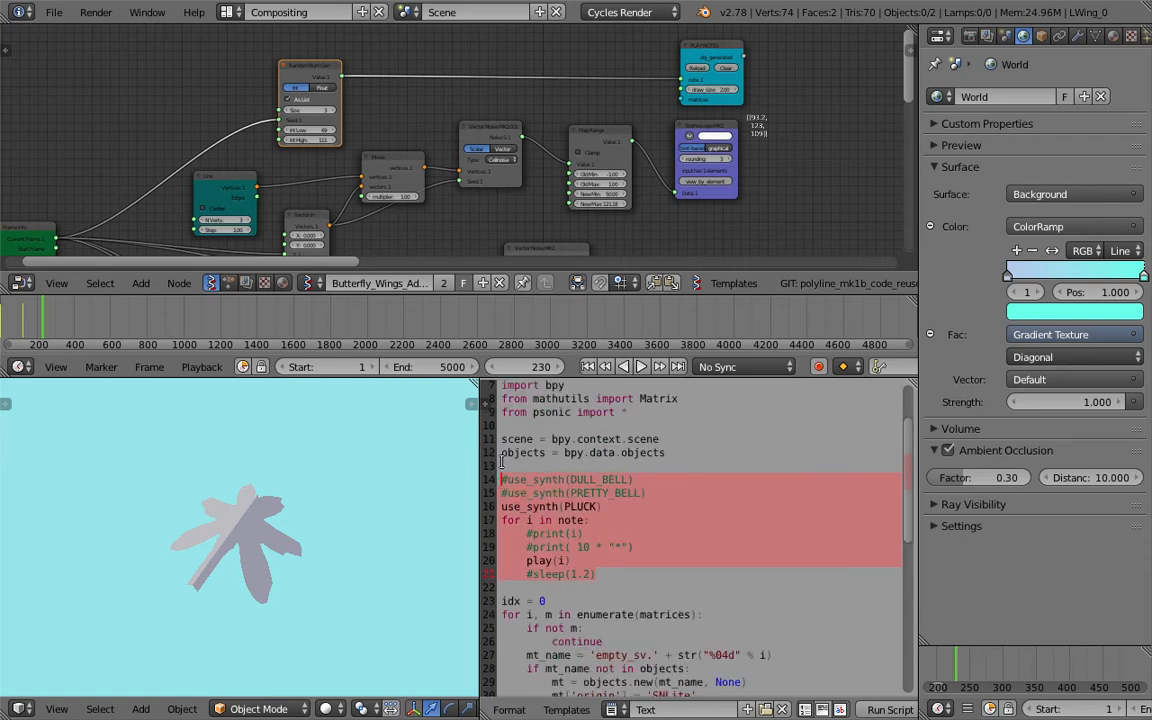
drag(478, 397, 548, 463)
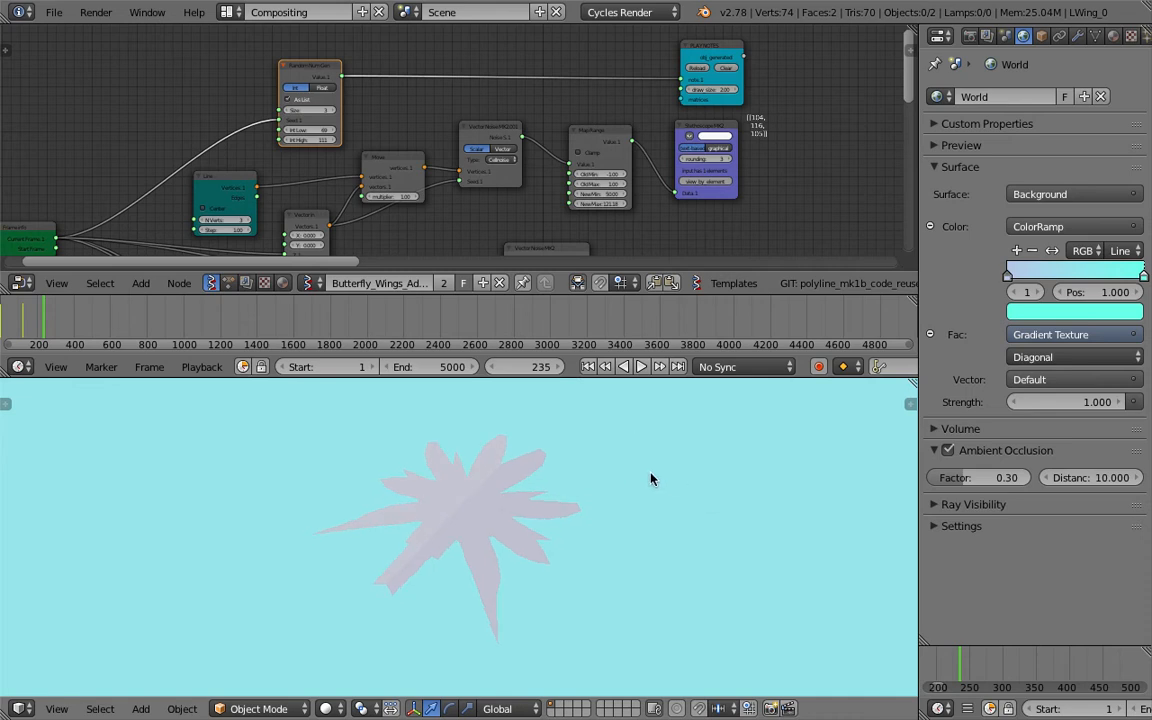
- Switch to Sonic Pi and check the log of completed runs
key(ctrl+Right)
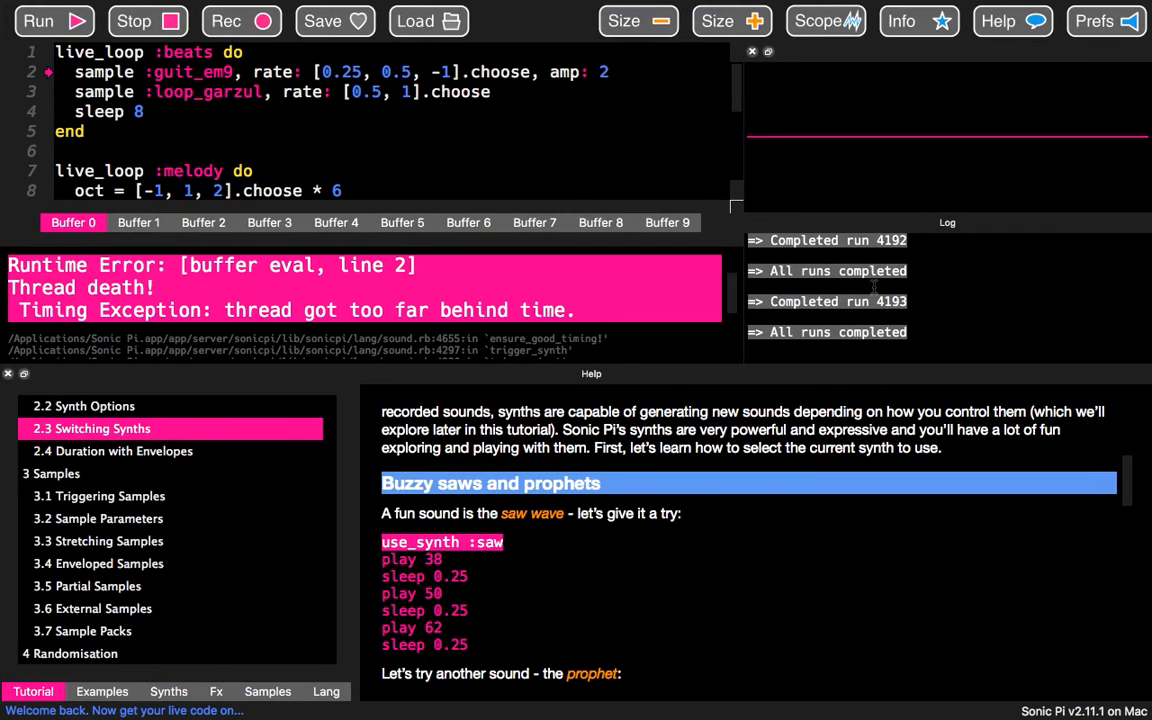
scroll(875, 284, down, 3)
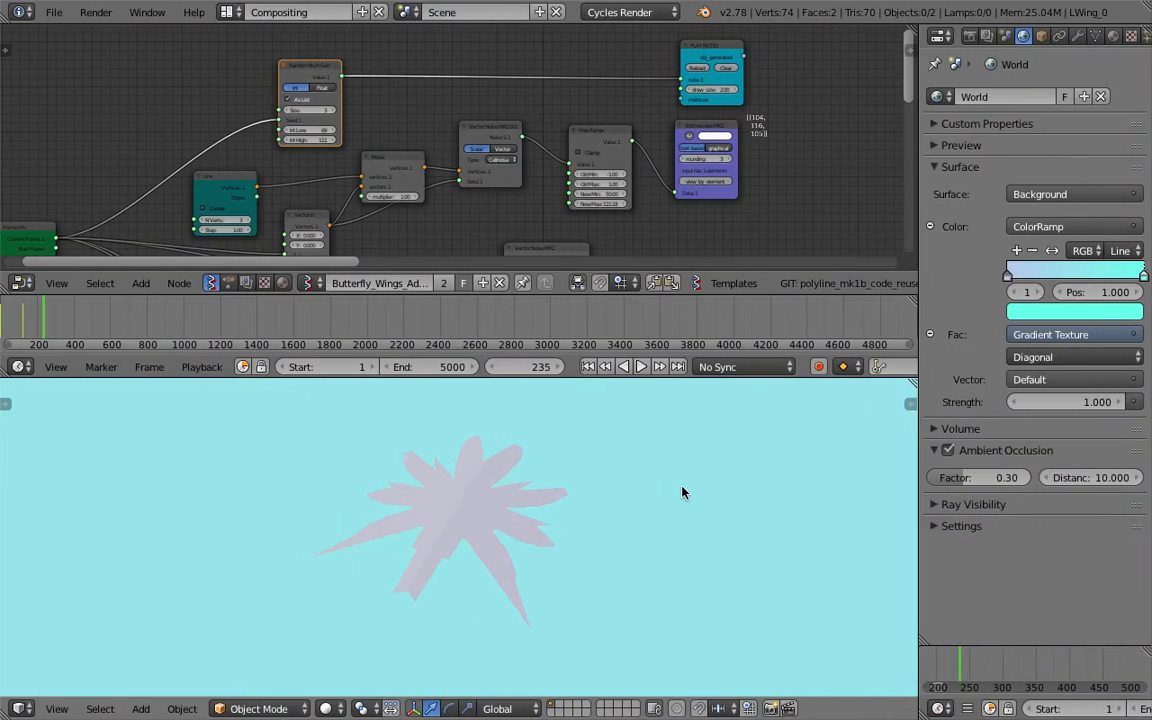
- Set the viewport shading to Material and step the animation forward to frame 243
click(325, 708)
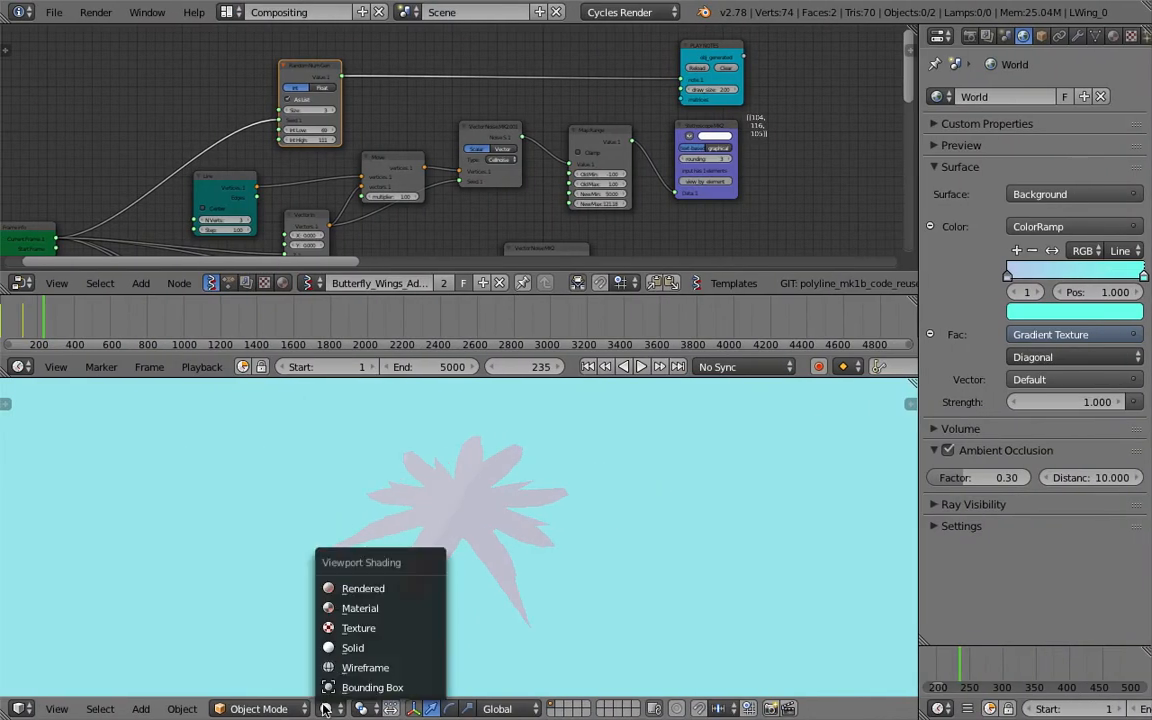
click(362, 608)
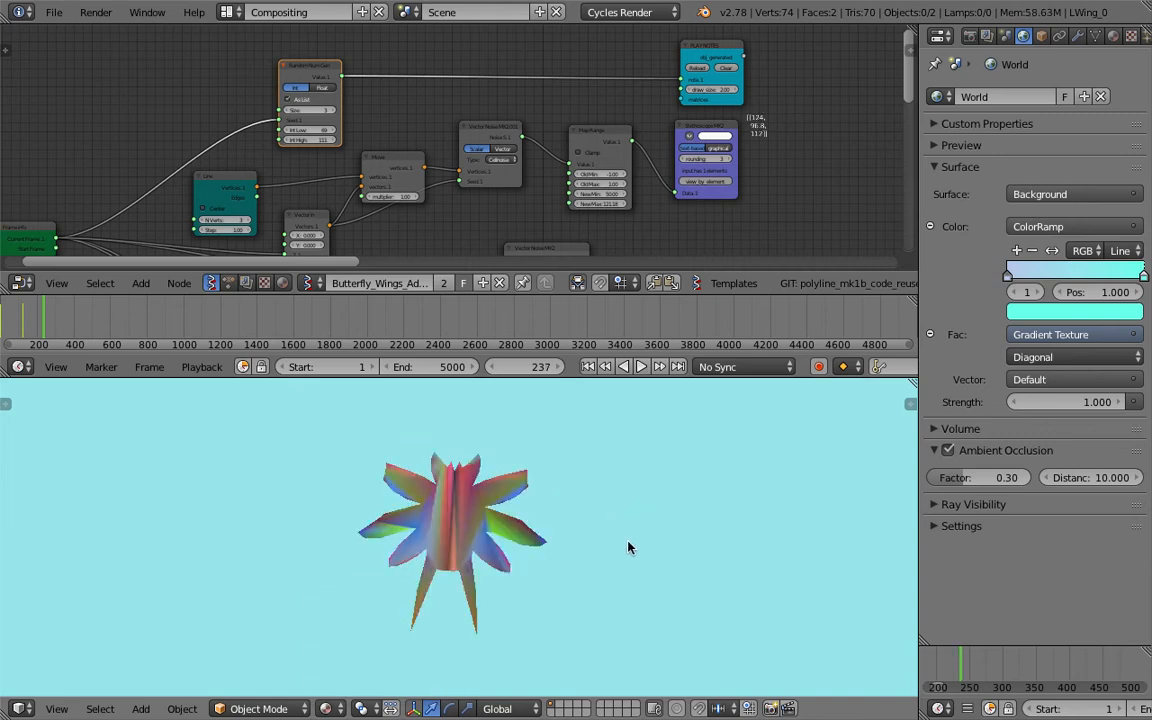
key(Right)
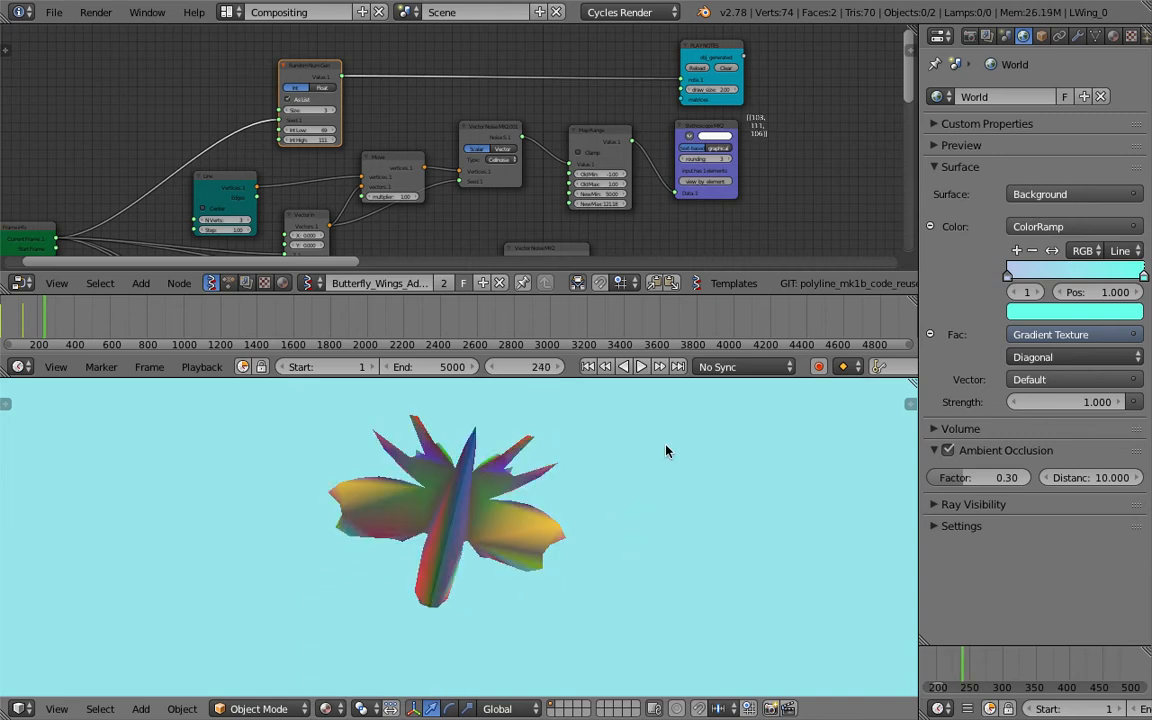
key(Right)
key(XF86AudioRaiseVolume)
key(XF86AudioLowerVolume)
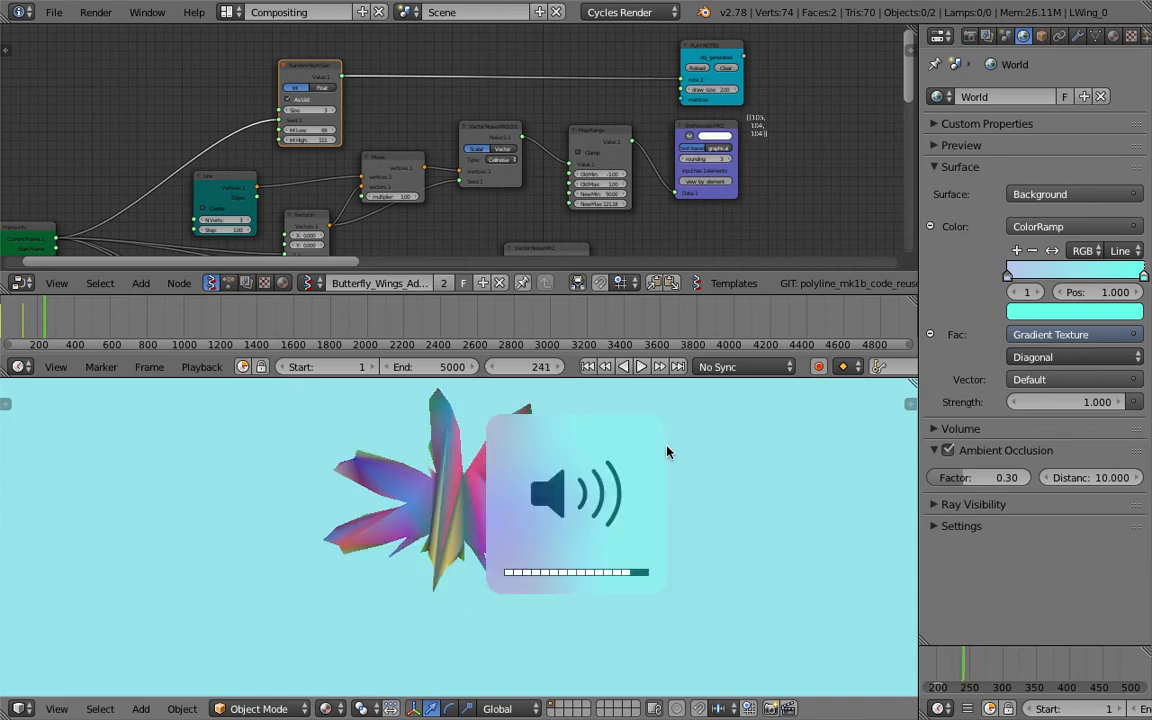
key(Right)
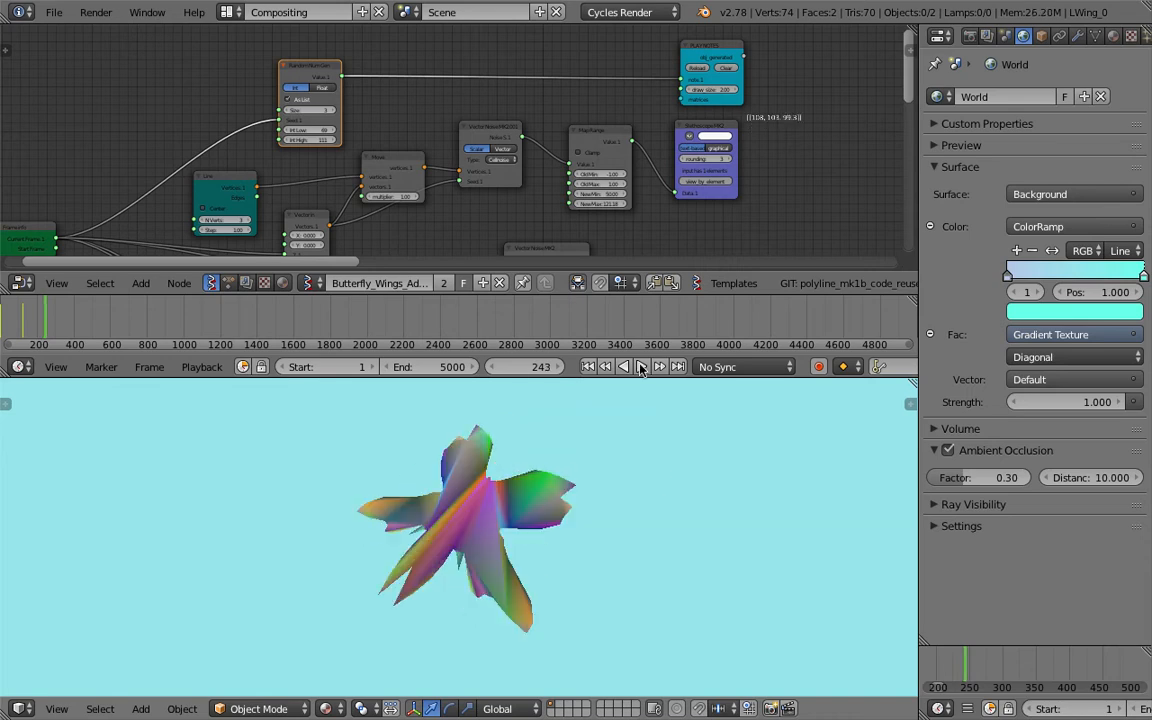
- Enlarge the timeline area by shrinking the node editor, and zoom the node tree out to show more nodes
drag(625, 295, 629, 262)
scroll(604, 144, down, 3)
scroll(604, 144, down, 2)
- Step the animation forward to frame 250 while viewing the coloured butterfly from different angles
middle_drag(640, 460, 638, 512)
key(Right)
key(Right)
key(Right)
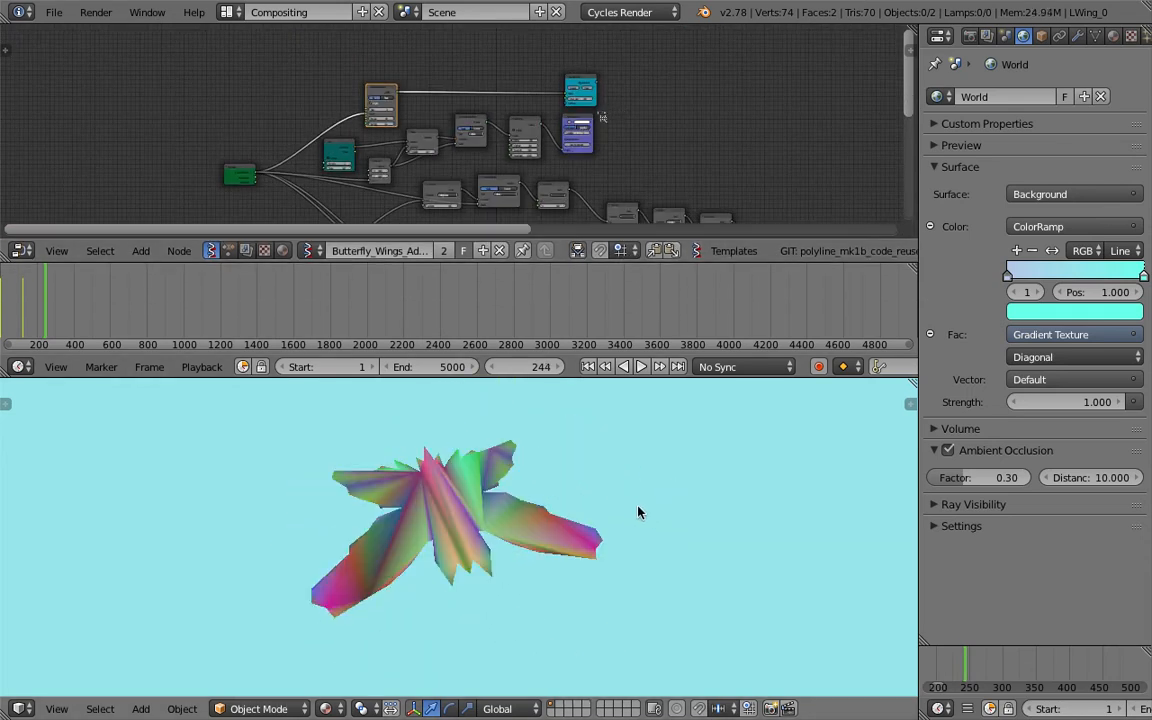
key(Right)
middle_drag(549, 517, 504, 434)
key(Right)
key(Right)
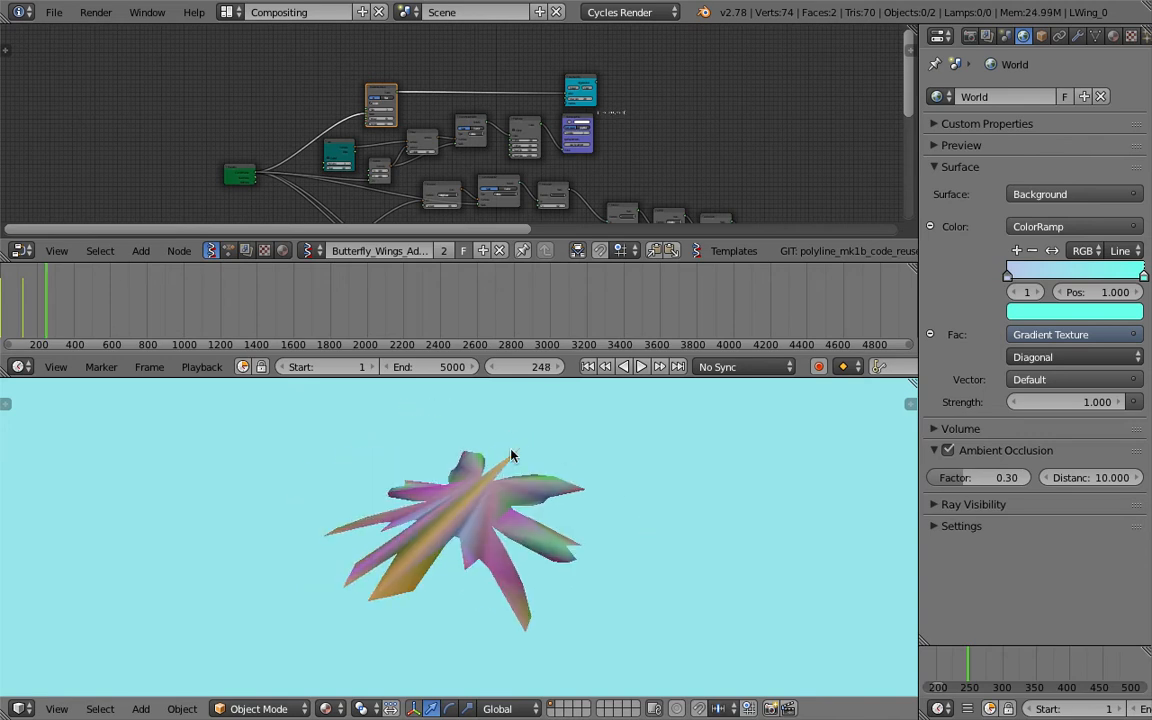
key(Right)
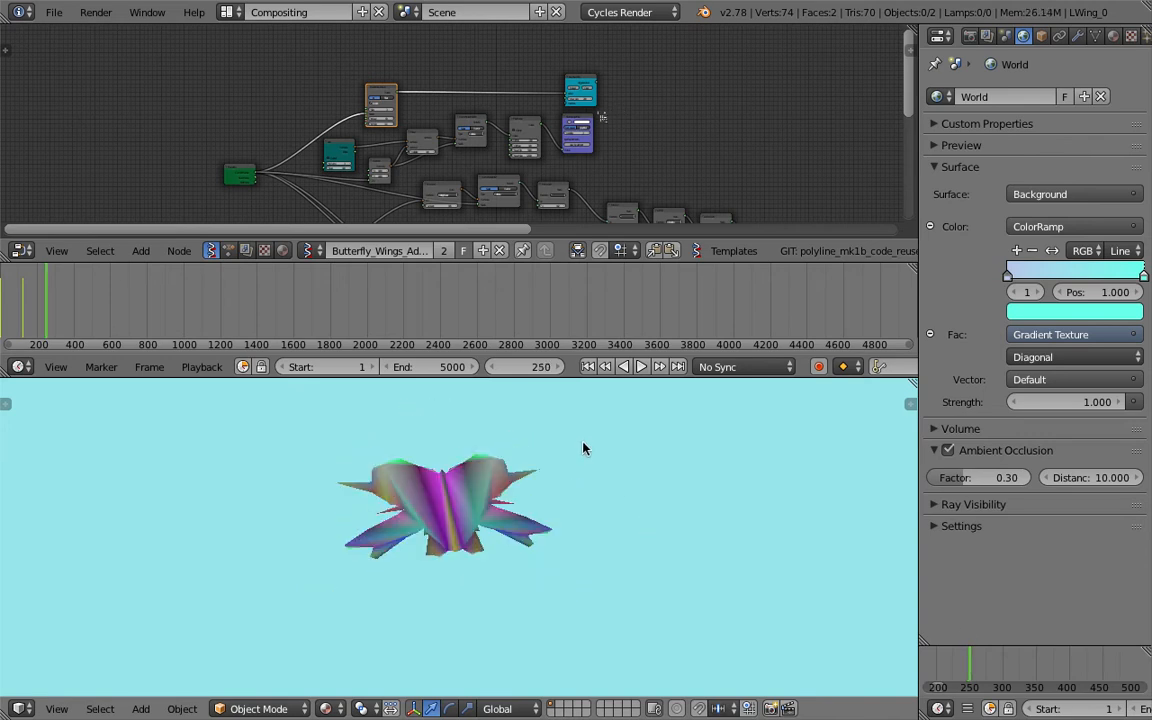
- Scrub the timeline to frame 266 and advance one more frame
click(957, 667)
click(980, 667)
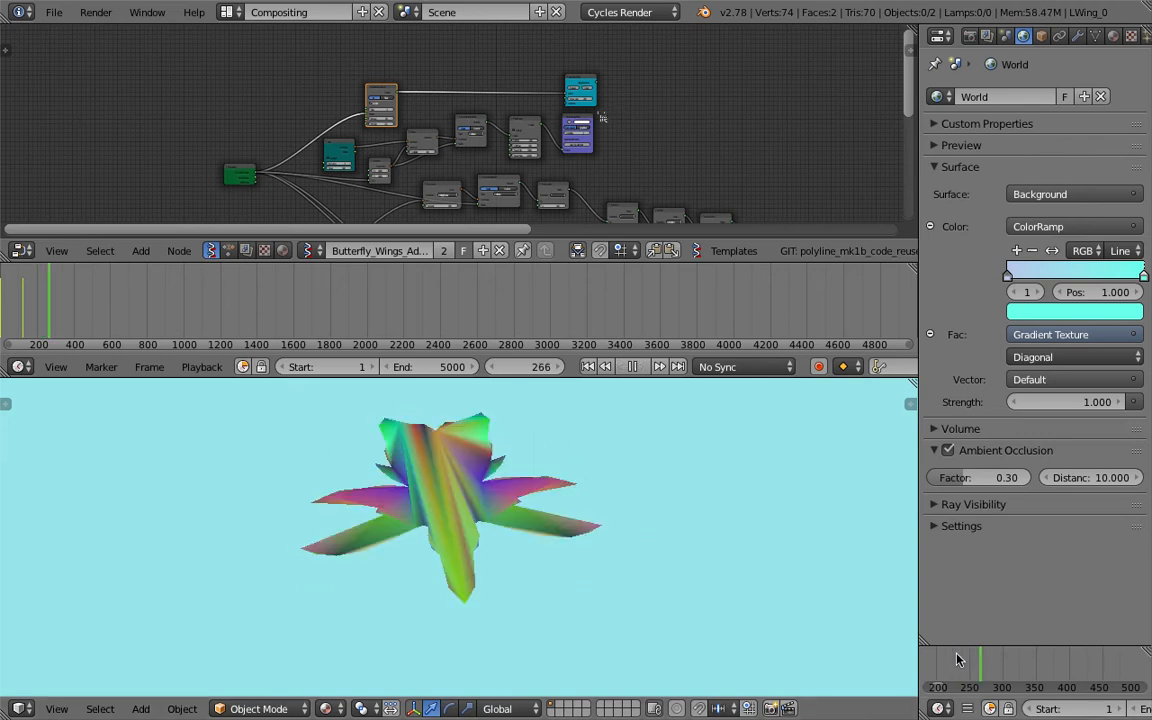
key(Right)
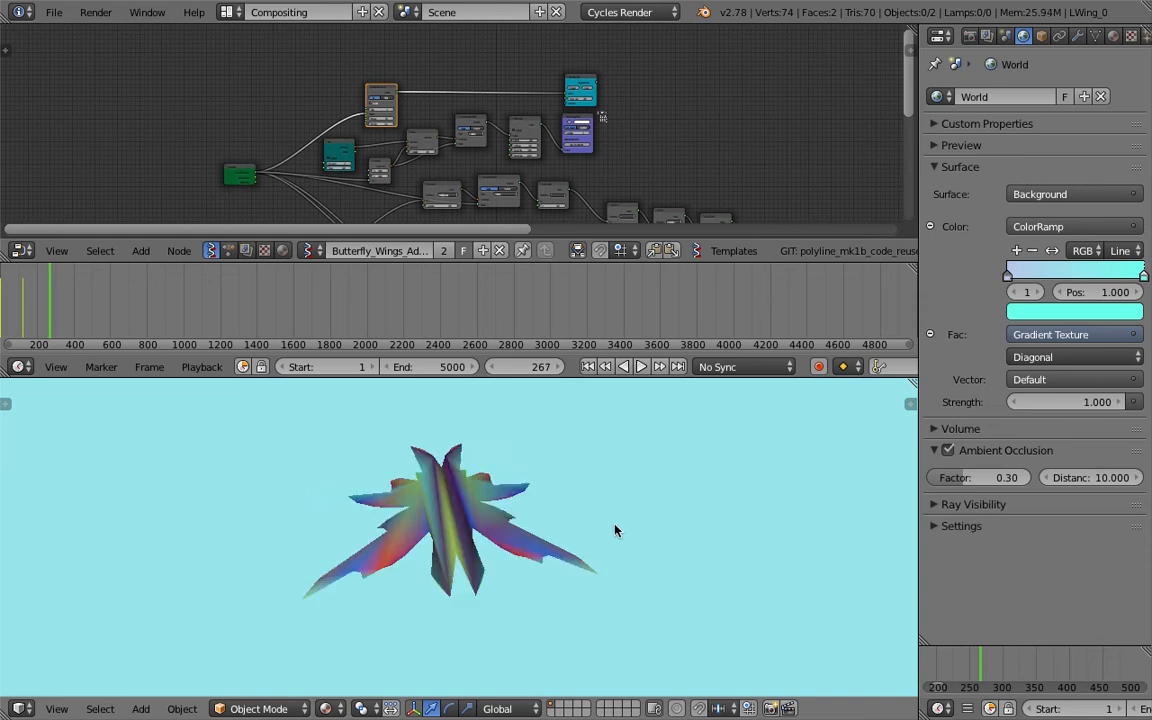
- Return the playhead to about frame 250 and briefly play the animation, stopping at frame 251
middle_drag(615, 530, 530, 525)
click(970, 663)
click(641, 366)
key(alt+a)
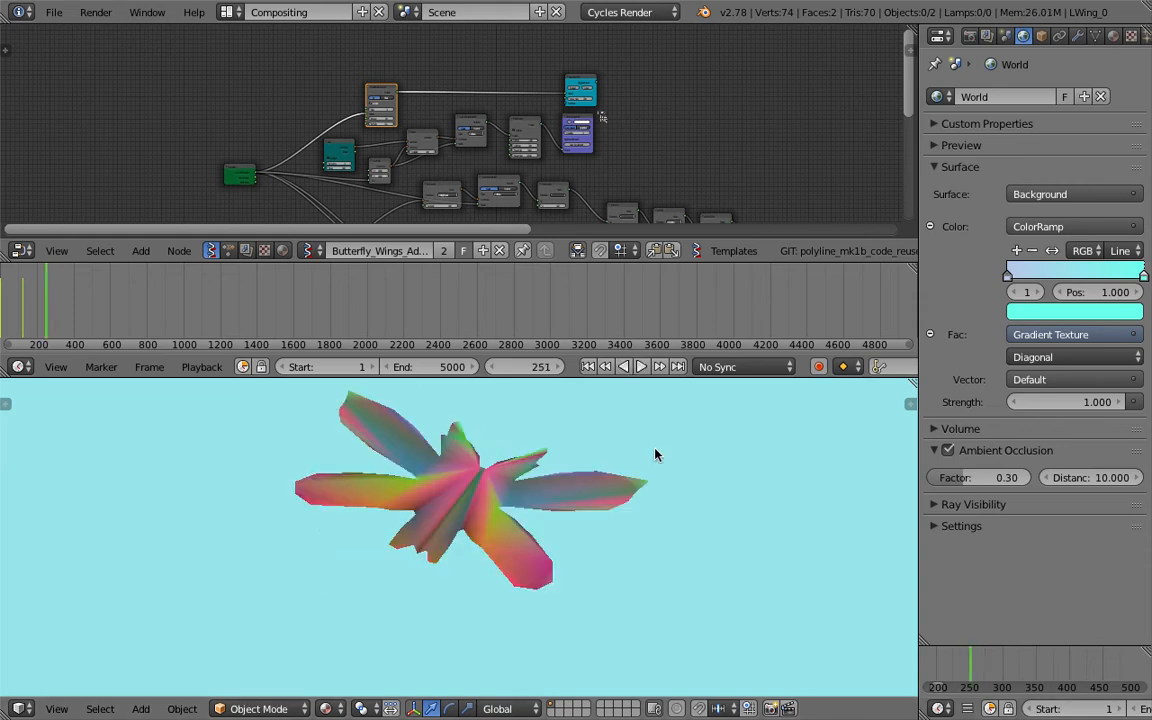
- Play and scrub the animation forward to frame 437, viewing the butterfly from the top and from another angle
key(KP_7)
click(991, 666)
click(1025, 668)
click(1052, 673)
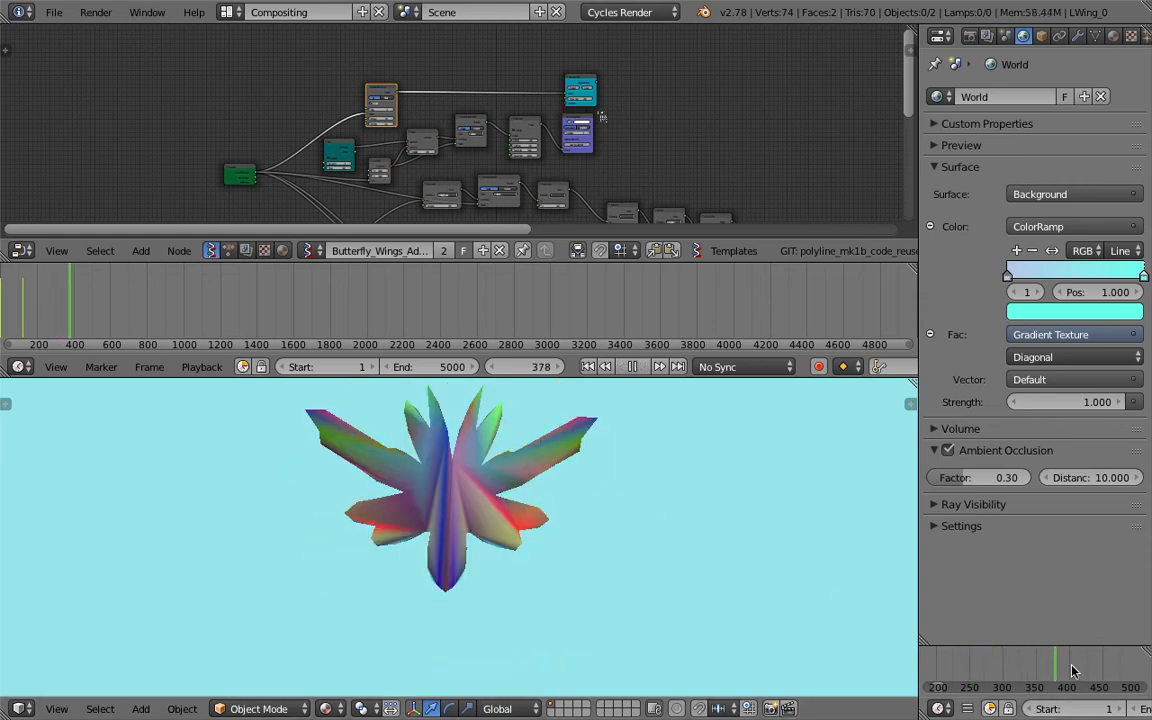
click(1095, 670)
click(1094, 666)
middle_drag(535, 510, 489, 530)
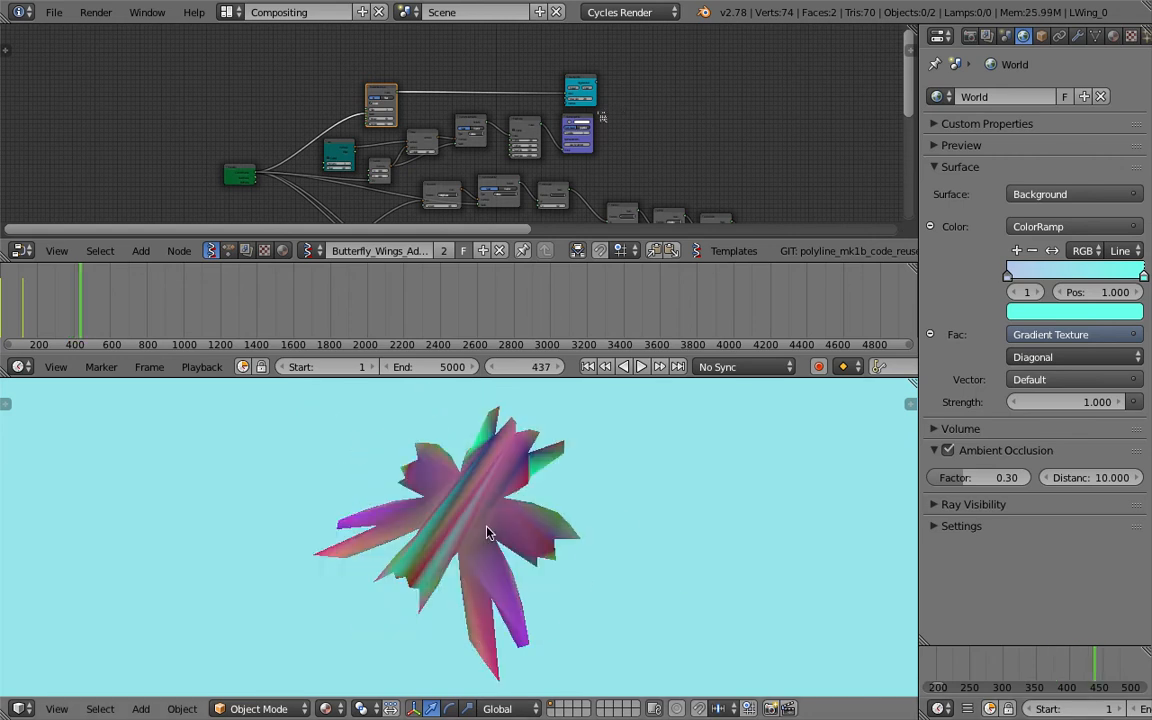
- Enlarge the 3D view by shrinking the timeline area, and play the animation to frame 460 from a new angle
click(1061, 668)
middle_drag(453, 488, 590, 432)
drag(600, 378, 600, 324)
scroll(668, 440, down, 3)
key(alt+a)
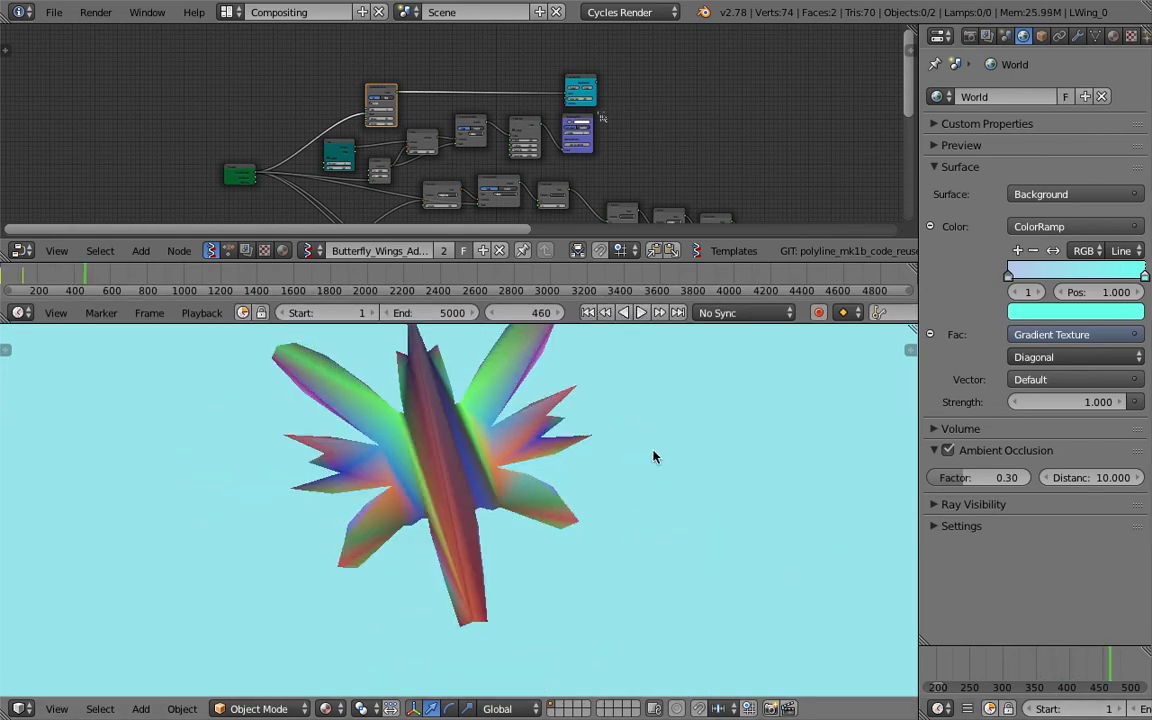
key(alt+a)
- Scrub the animation back to frame 380 and on to frame 410 while orbiting around the butterfly
click(1054, 663)
mouse_move(470, 525)
middle_down()
mouse_move(548, 534)
mouse_move(456, 502)
mouse_move(478, 509)
middle_up()
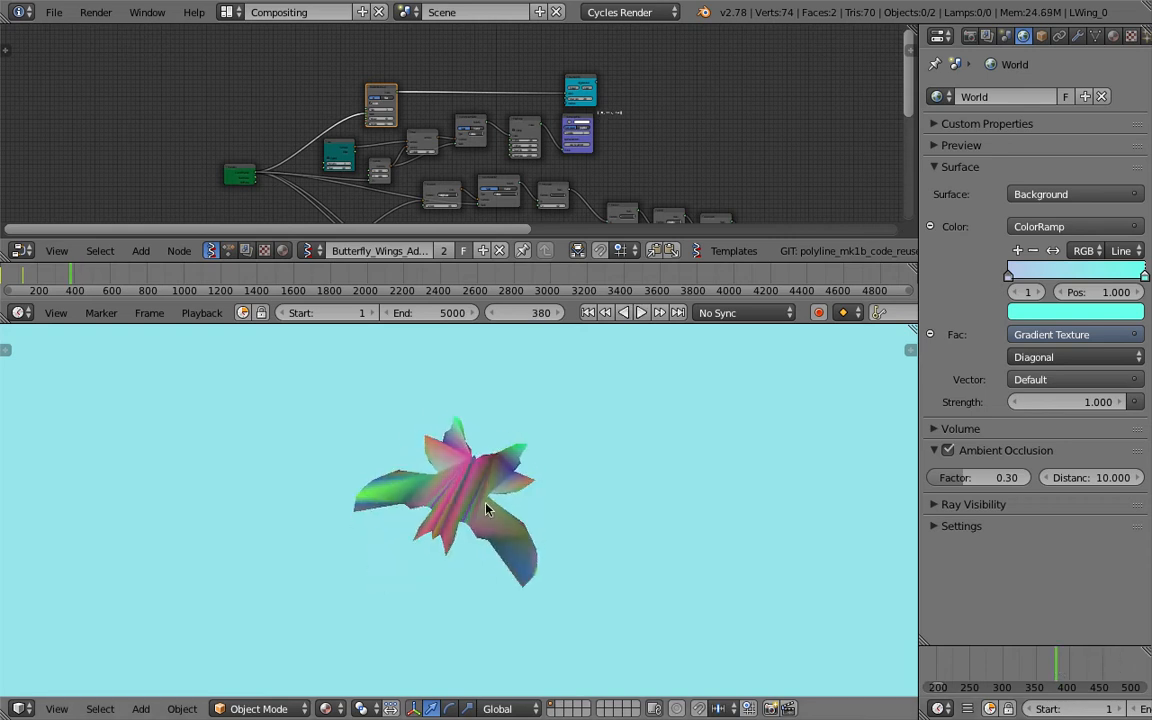
click(1023, 668)
click(1073, 668)
- Connect the Map Range node's Value output to the note input of the PLAY NOTES node
scroll(620, 90, up, 5)
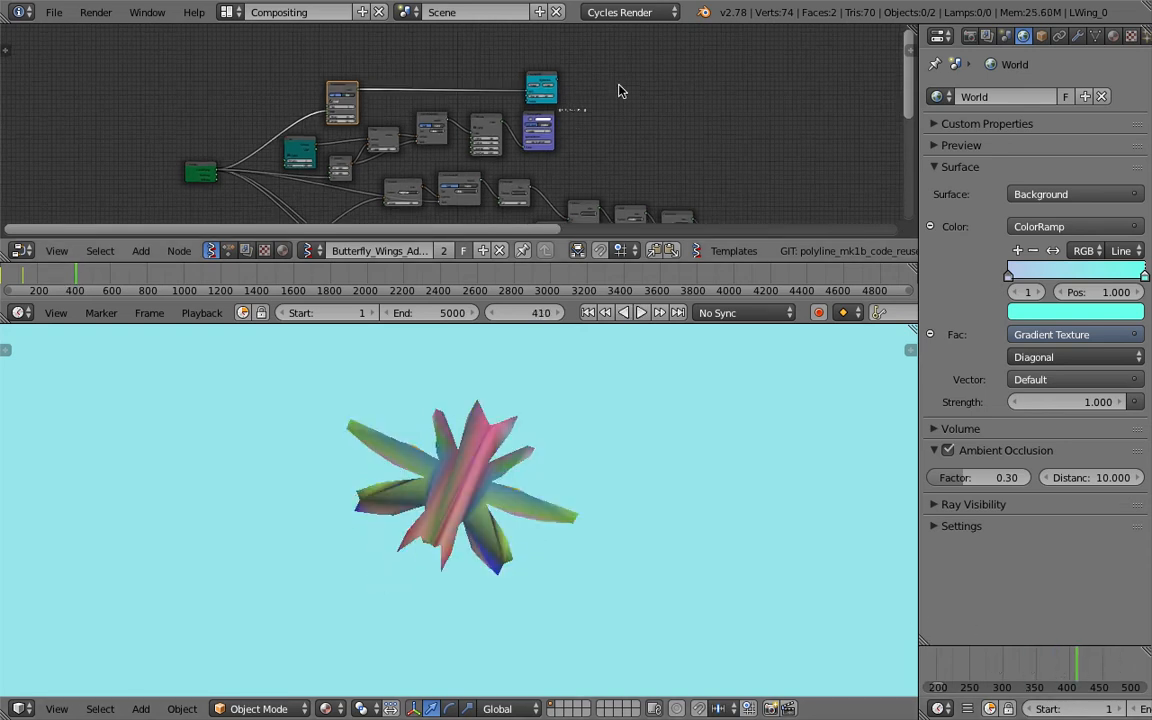
scroll(620, 95, up, 6)
scroll(700, 102, down, 2)
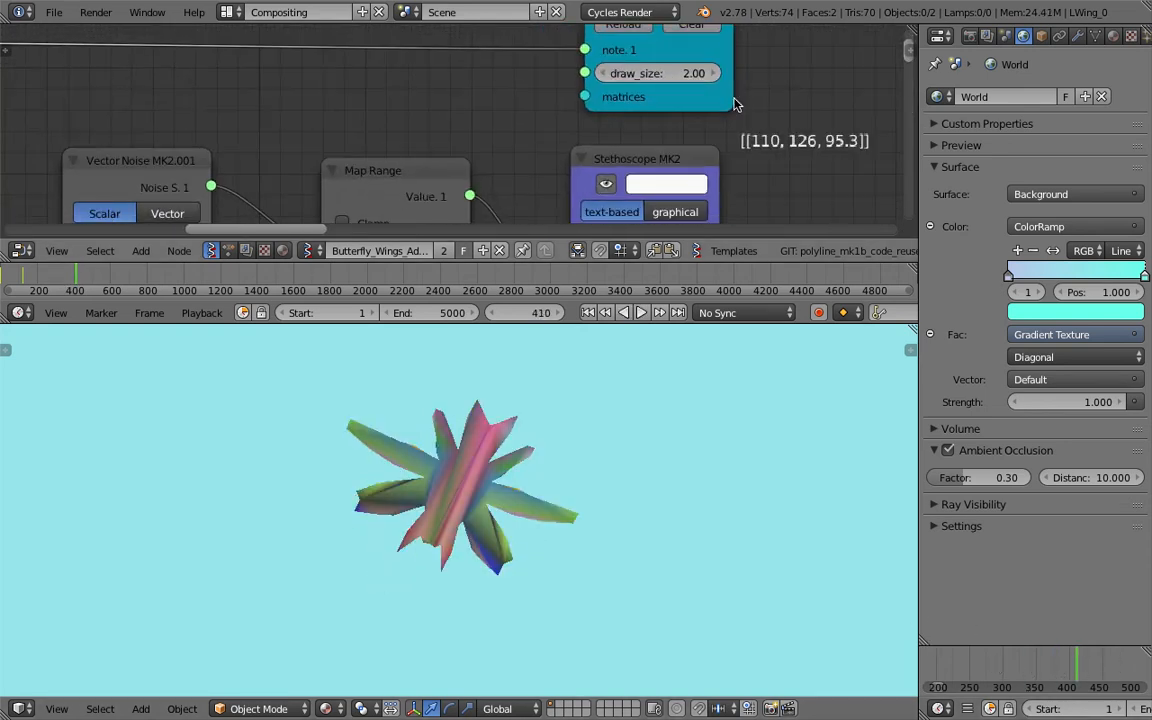
middle_drag(618, 132, 596, 144)
scroll(560, 130, down, 3)
middle_drag(384, 95, 536, 88)
scroll(536, 88, down, 3)
drag(588, 160, 655, 77)
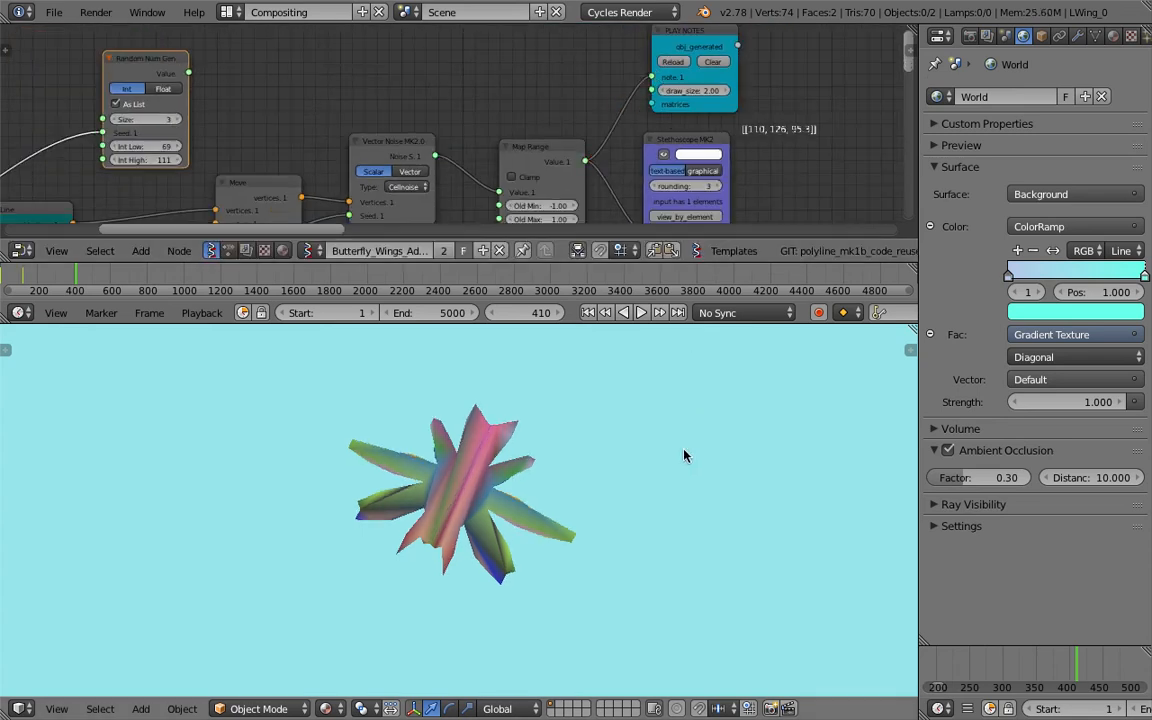
- Link the Random Num Gen node's Value output to the PLAY NOTES note input and move the playhead to frame 244
drag(188, 73, 651, 76)
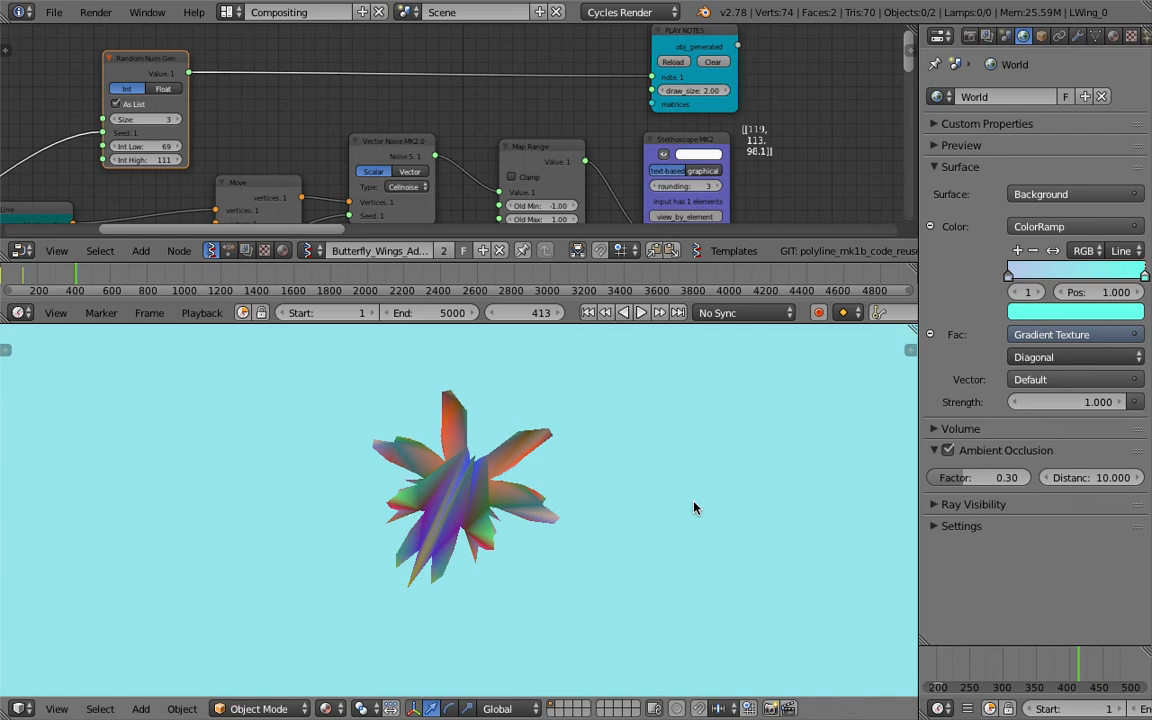
click(1006, 672)
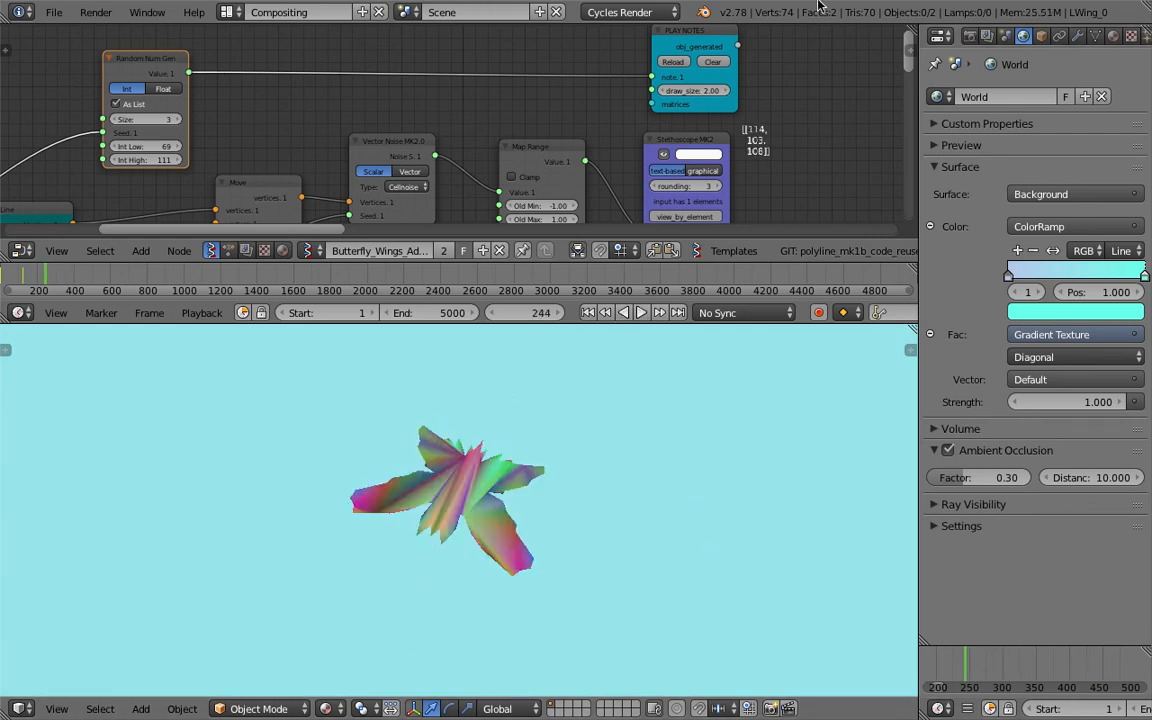
- Check the system volume, and switch to Sonic Pi to review the runs in its log
mouse_move(735, 3)
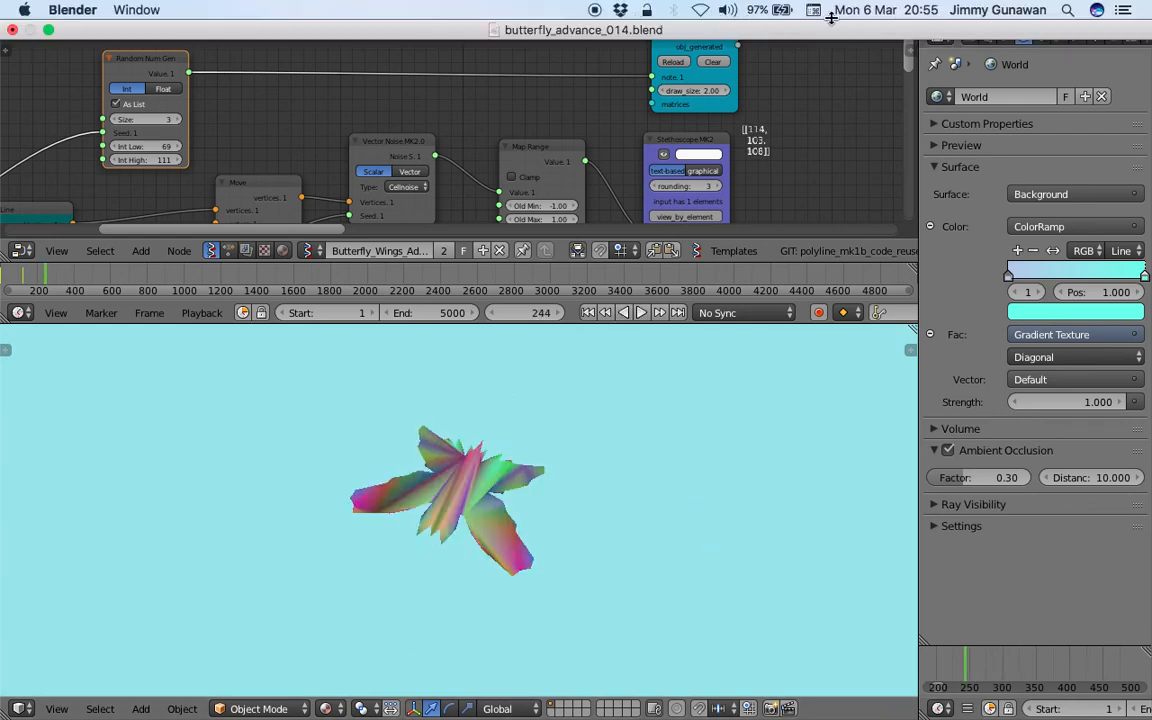
key(XF86AudioMute)
key(XF86AudioMute)
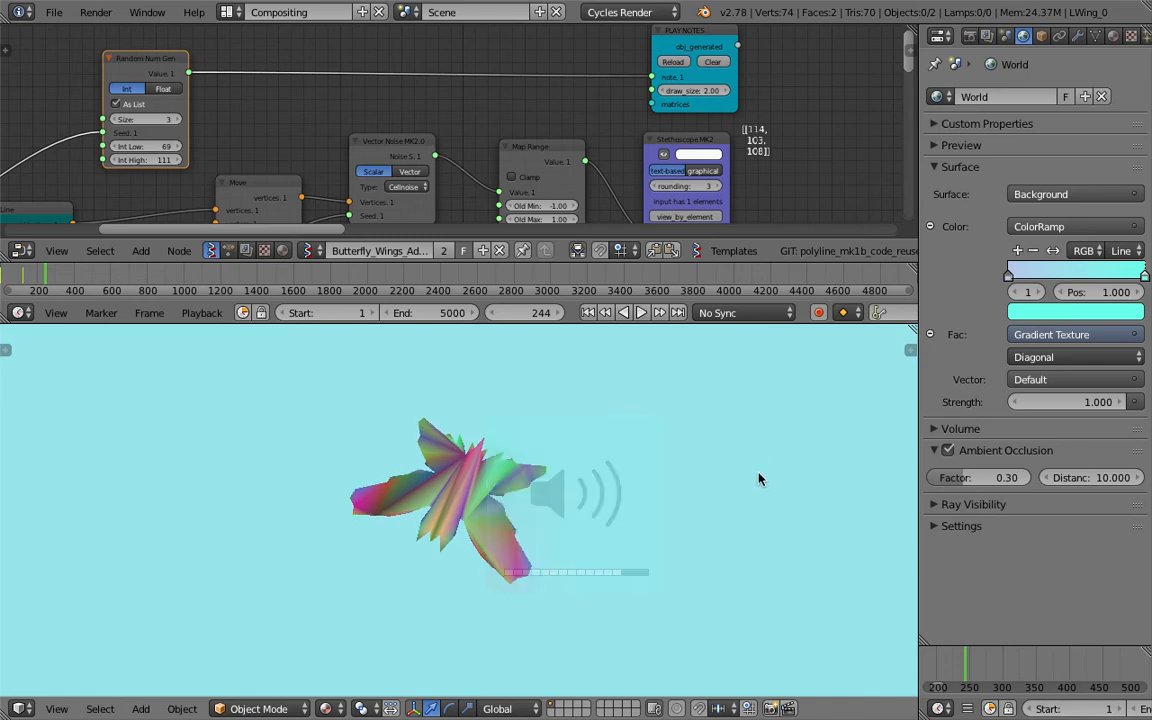
key(ctrl+Right)
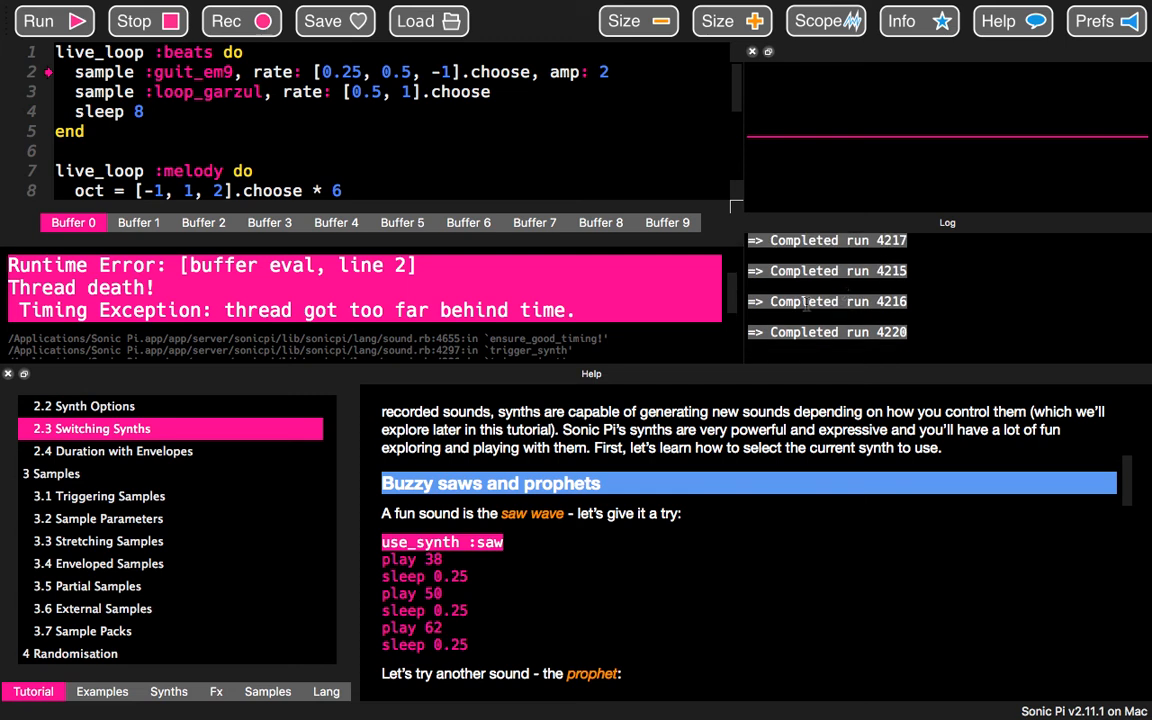
scroll(349, 314, down, 3)
scroll(299, 308, up, 3)
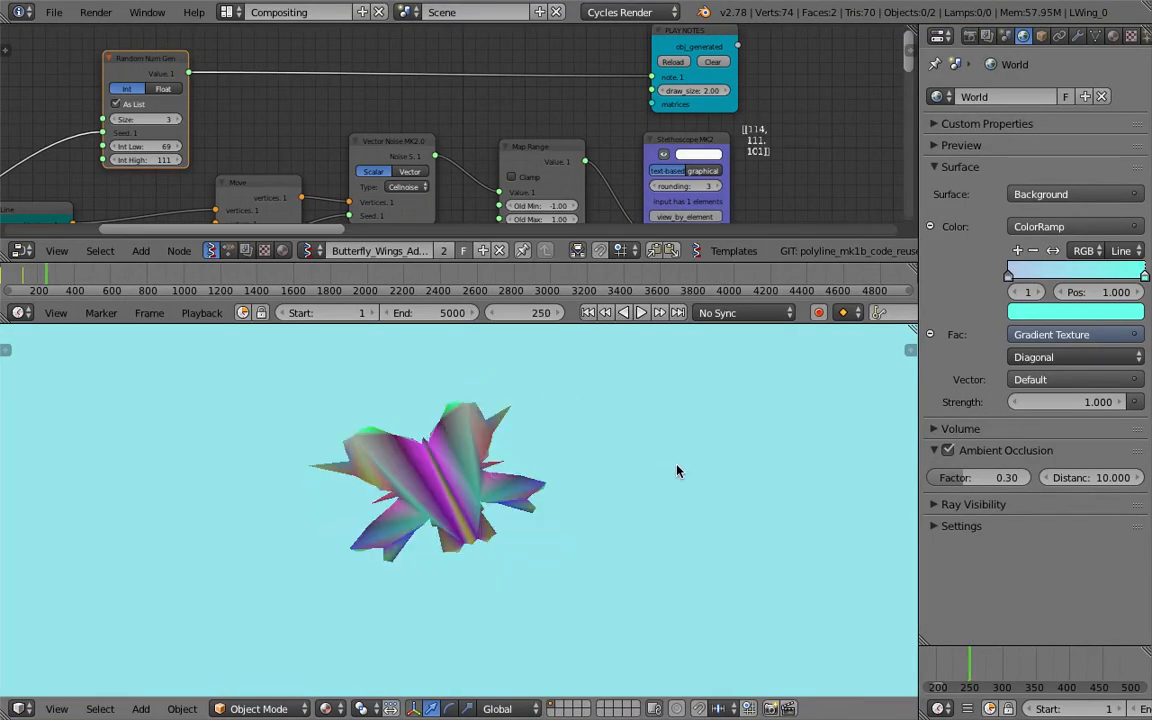
- View the butterfly in a maximized 3D view, restore the layout, and step the animation forward to frame 263
key(ctrl+Up)
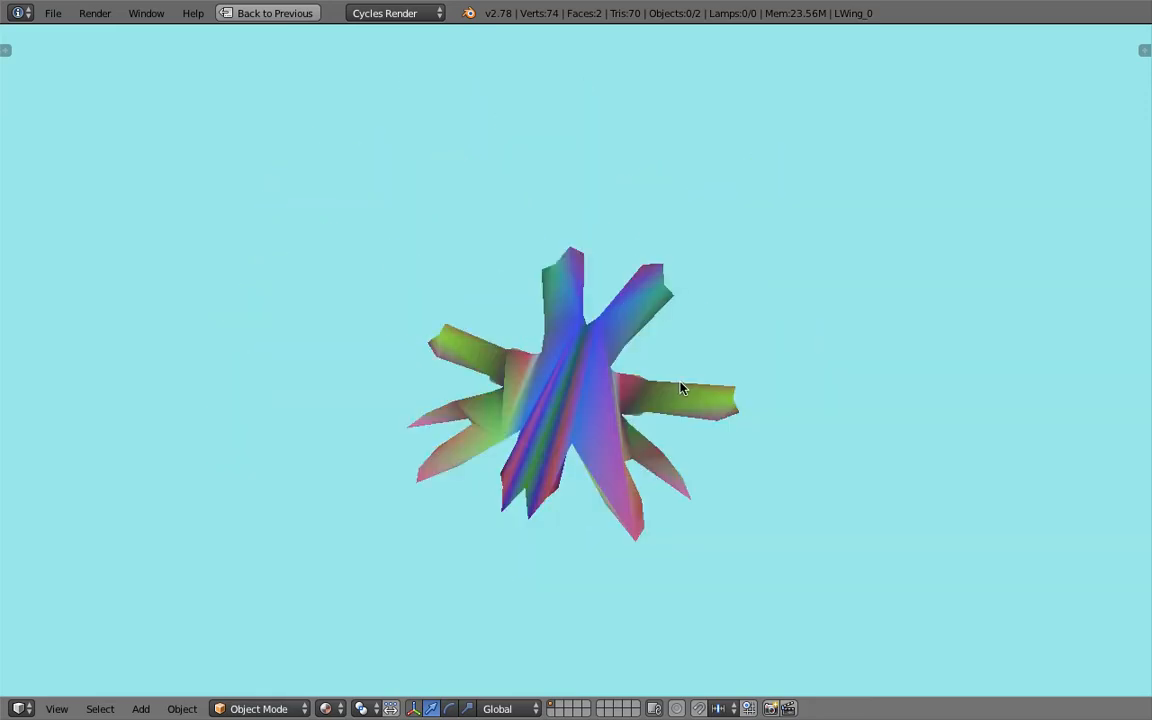
click(272, 16)
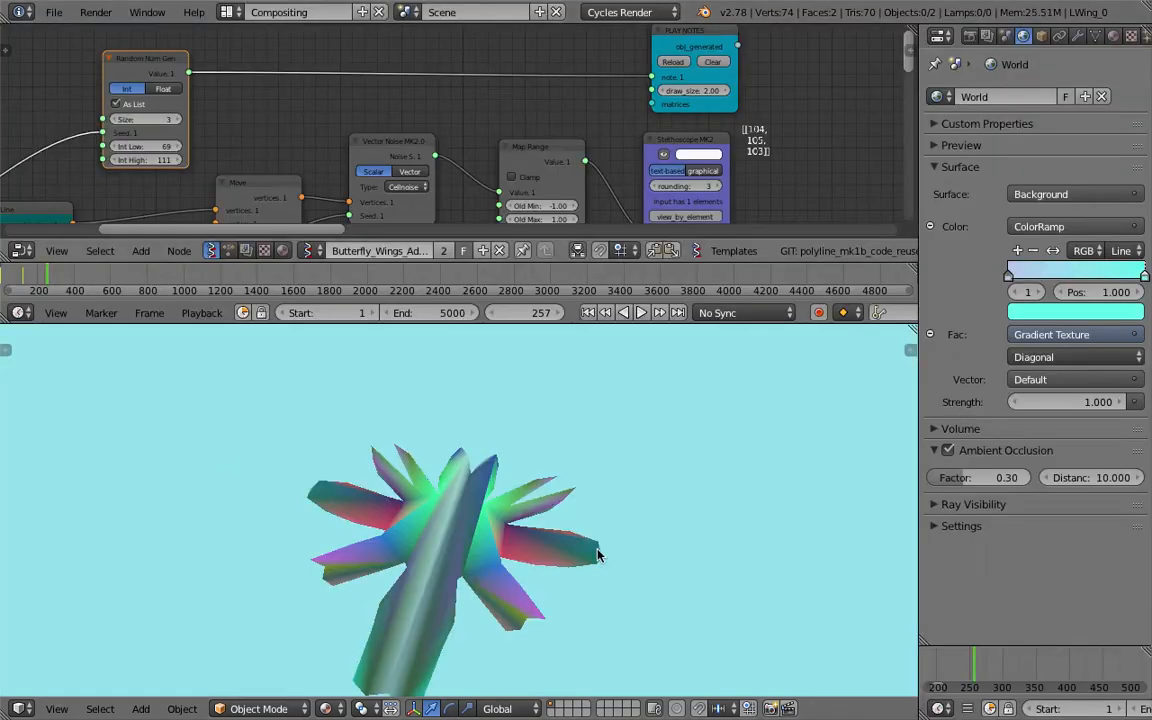
middle_drag(640, 453, 503, 499)
key(Right)
key(Right)
key(Right)
key(Right)
key(Right)
key(Right)
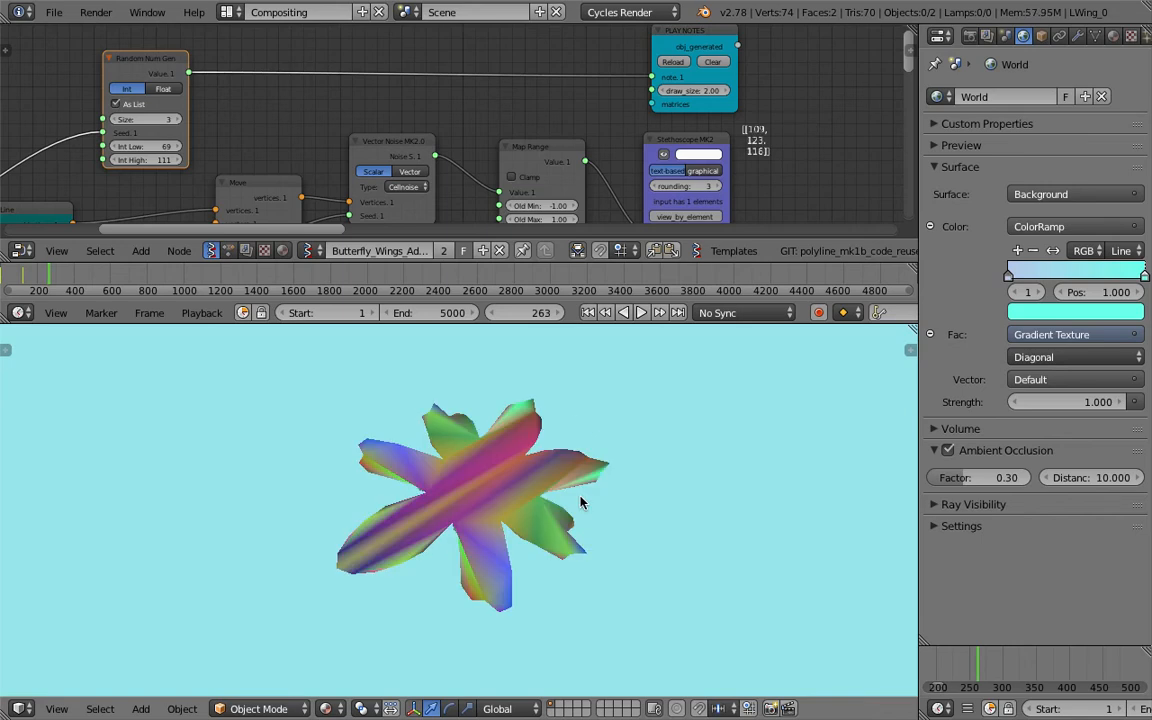
- Step the animation on to frame 267 with more of the butterfly node tree in view
scroll(517, 93, down, 2)
scroll(517, 93, down, 2)
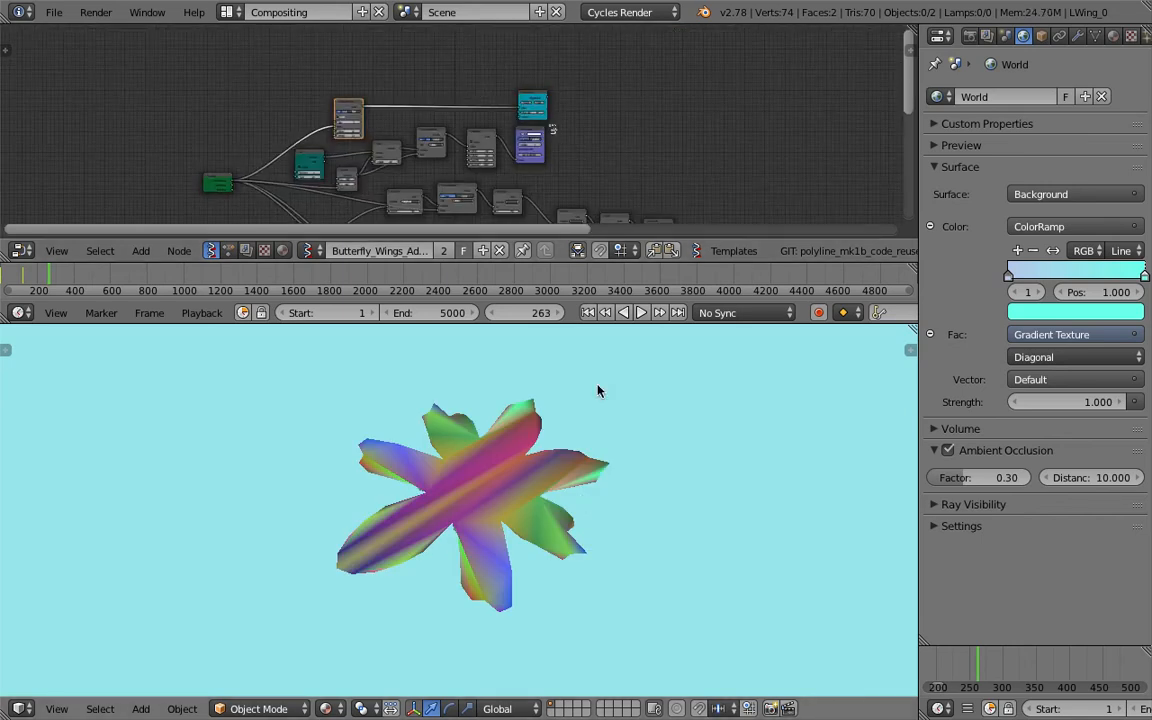
key(Right)
key(Right)
key(Right)
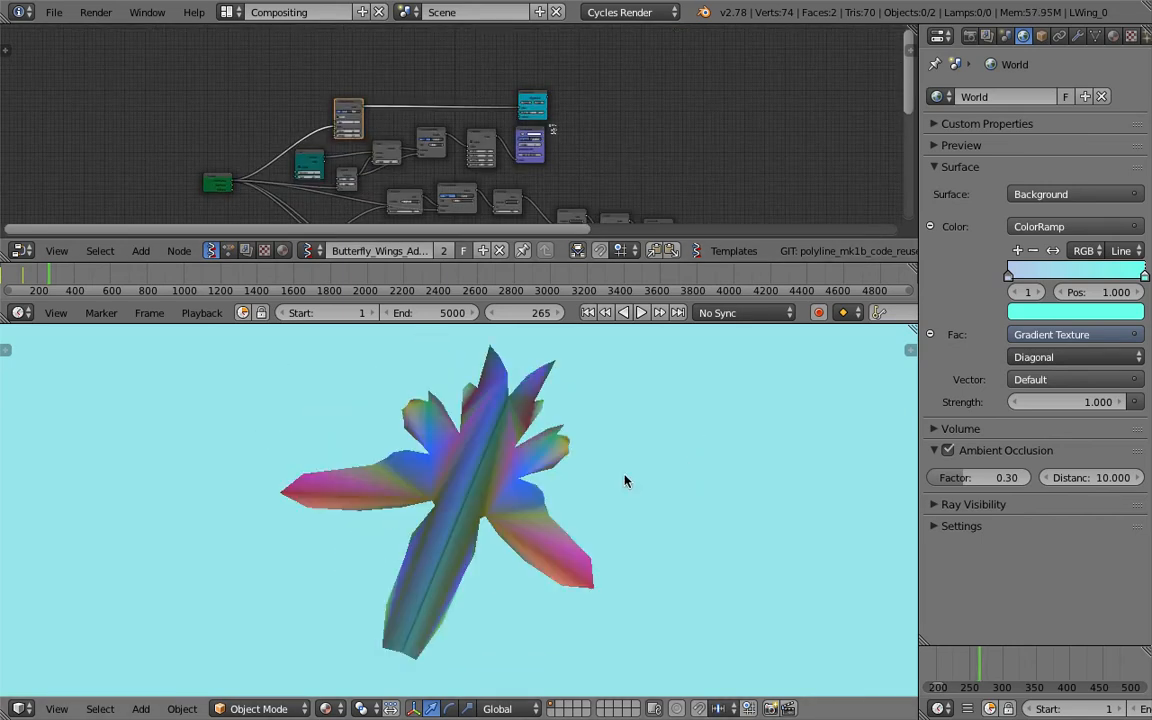
key(Right)
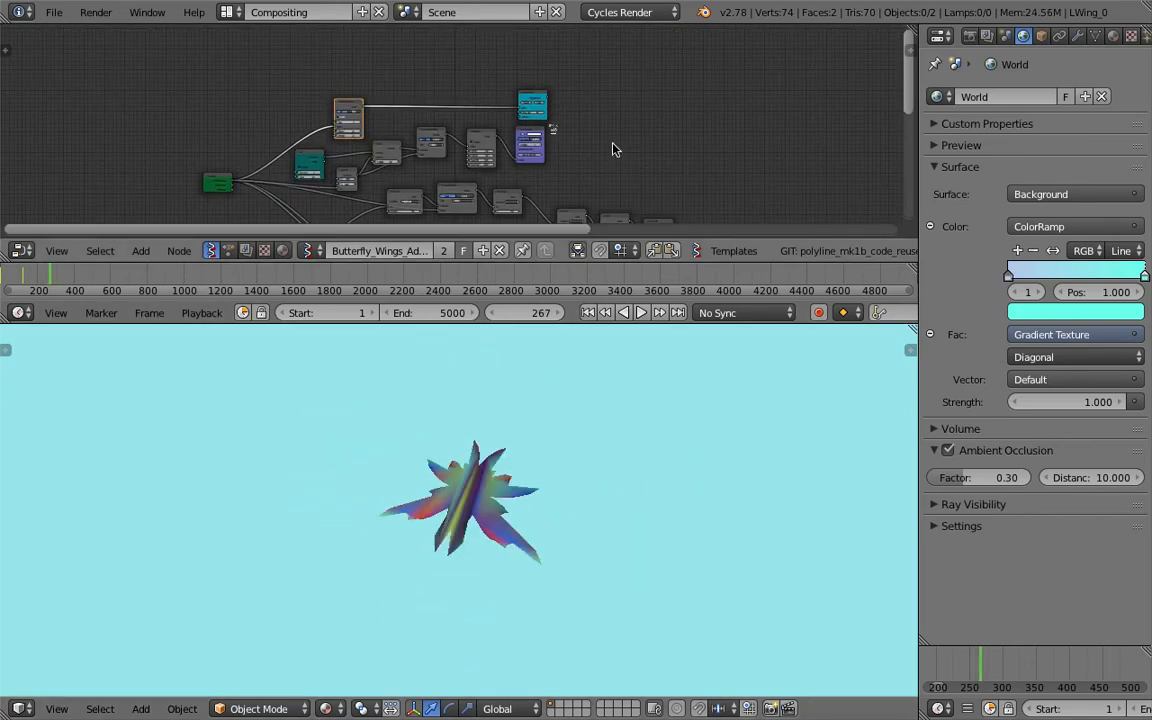
- Switch the node editor from the butterfly tree to the Animation Nodes tree NodeTree, fit all its nodes, and advance to frame 323
scroll(565, 139, down, 3)
scroll(522, 183, up, 3)
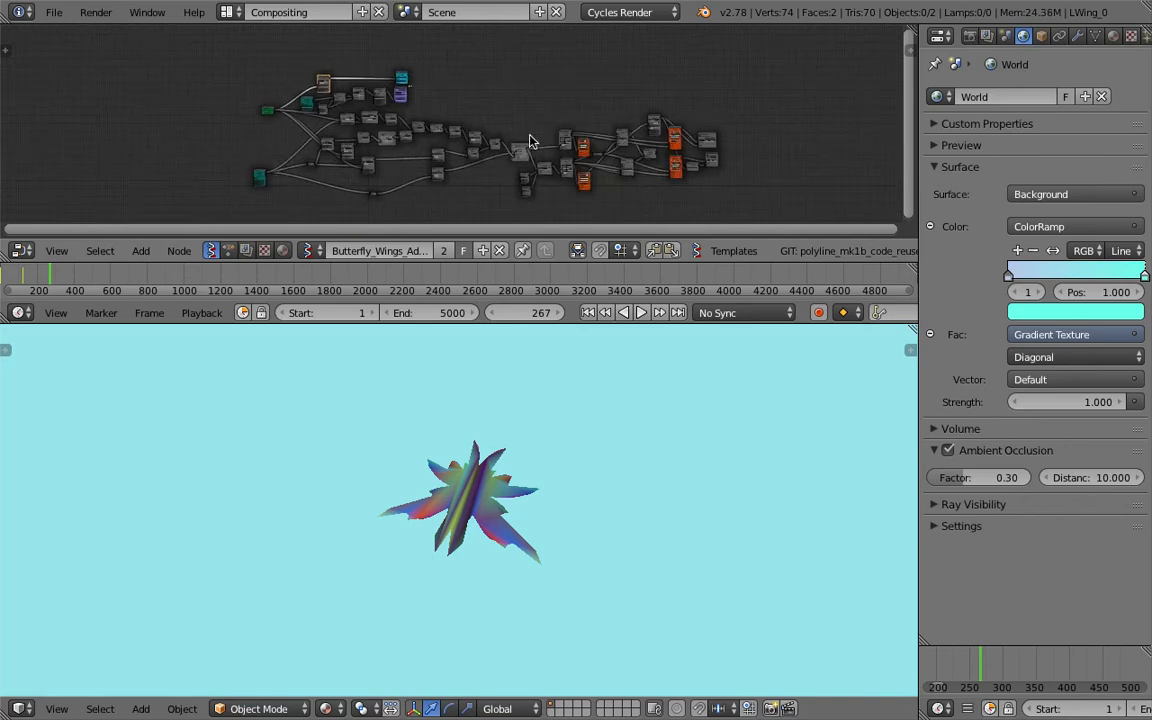
click(228, 248)
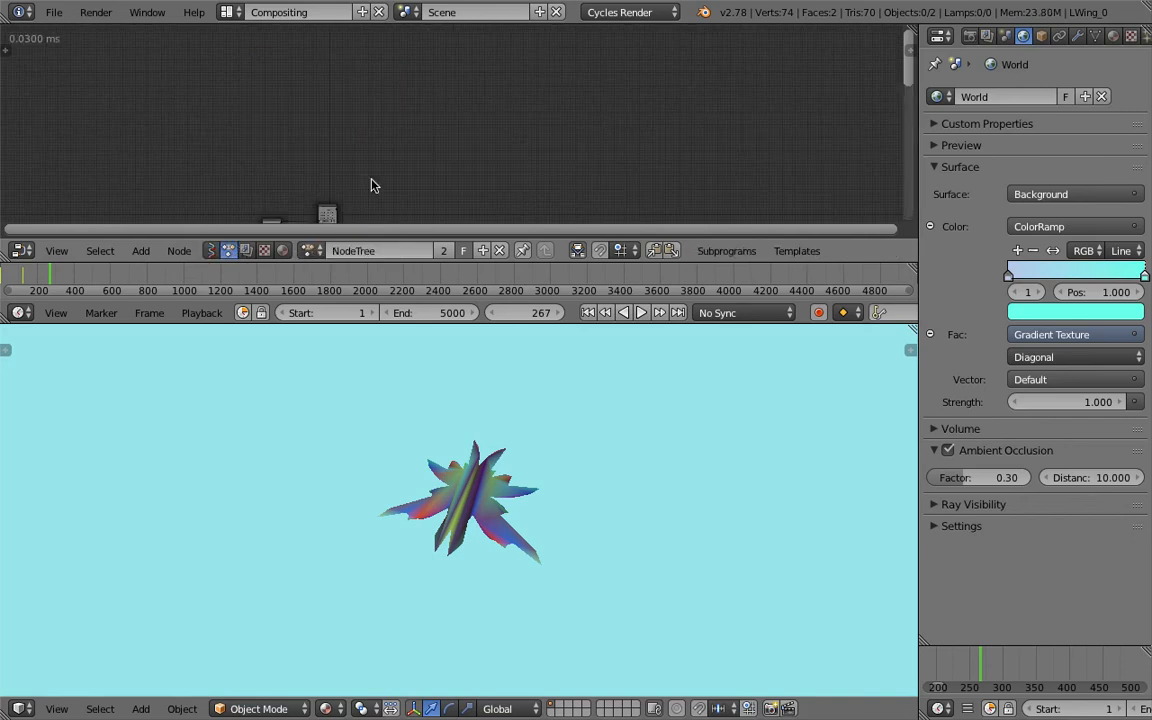
key(Home)
scroll(594, 84, up, 3)
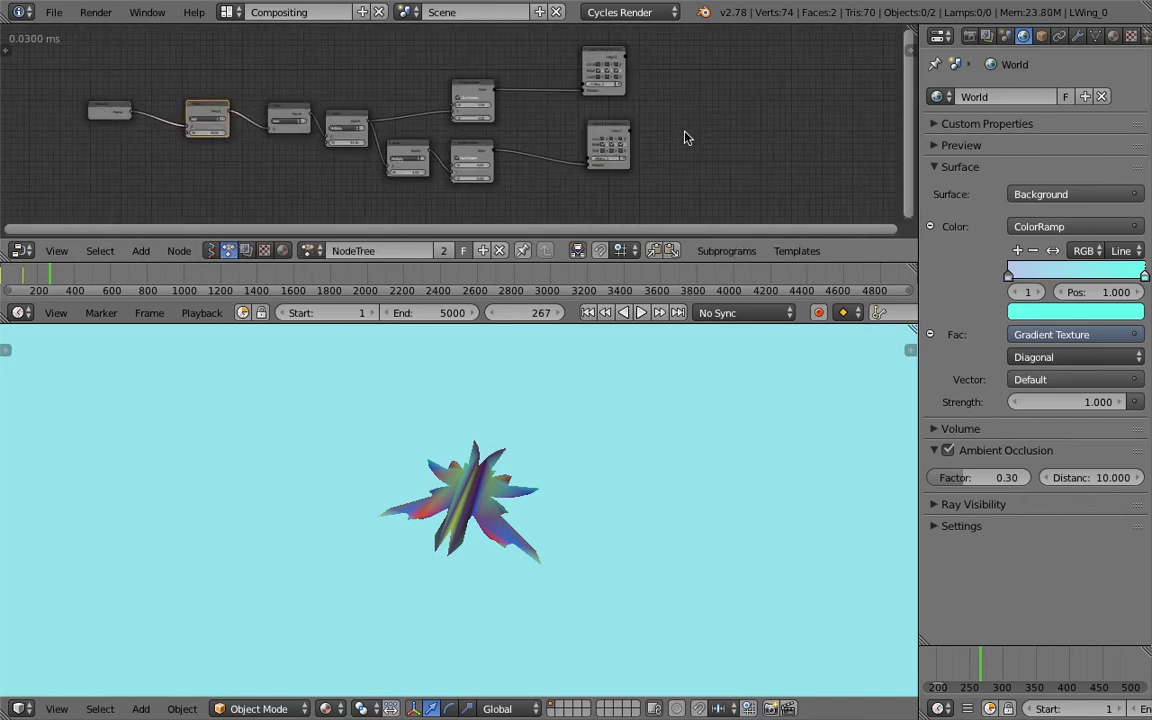
key(Right)
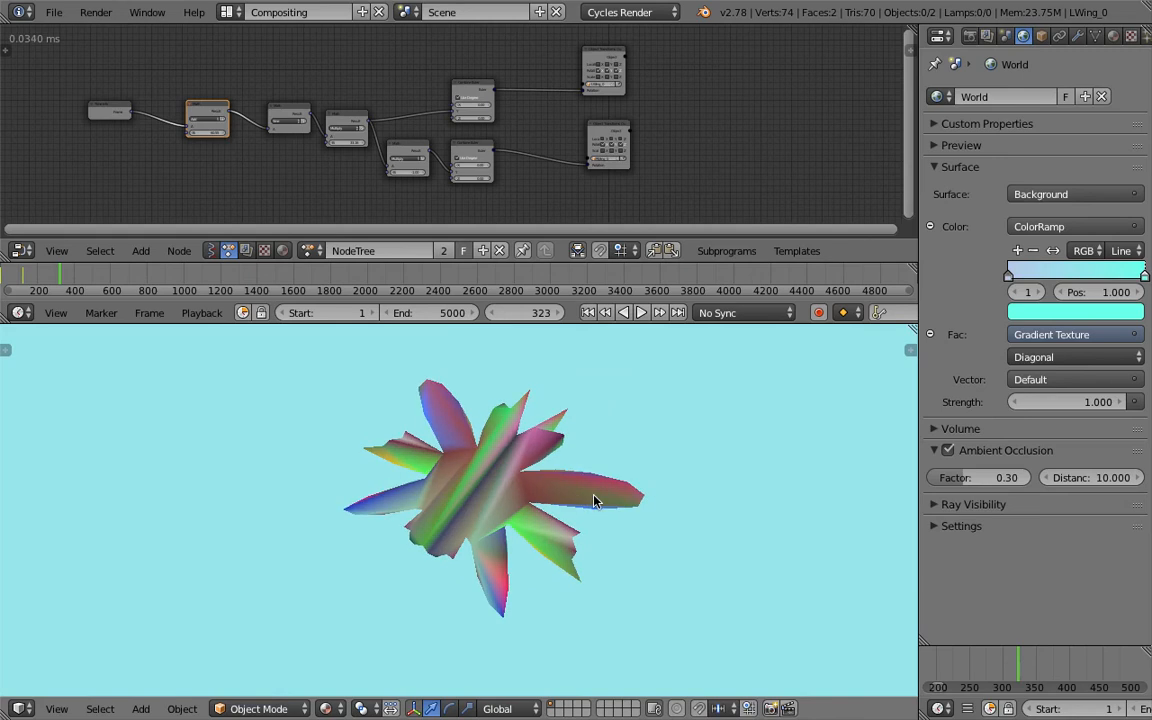
- Switch to Sonic Pi to check the notes played in its log, and return to Blender
key(ctrl+Right)
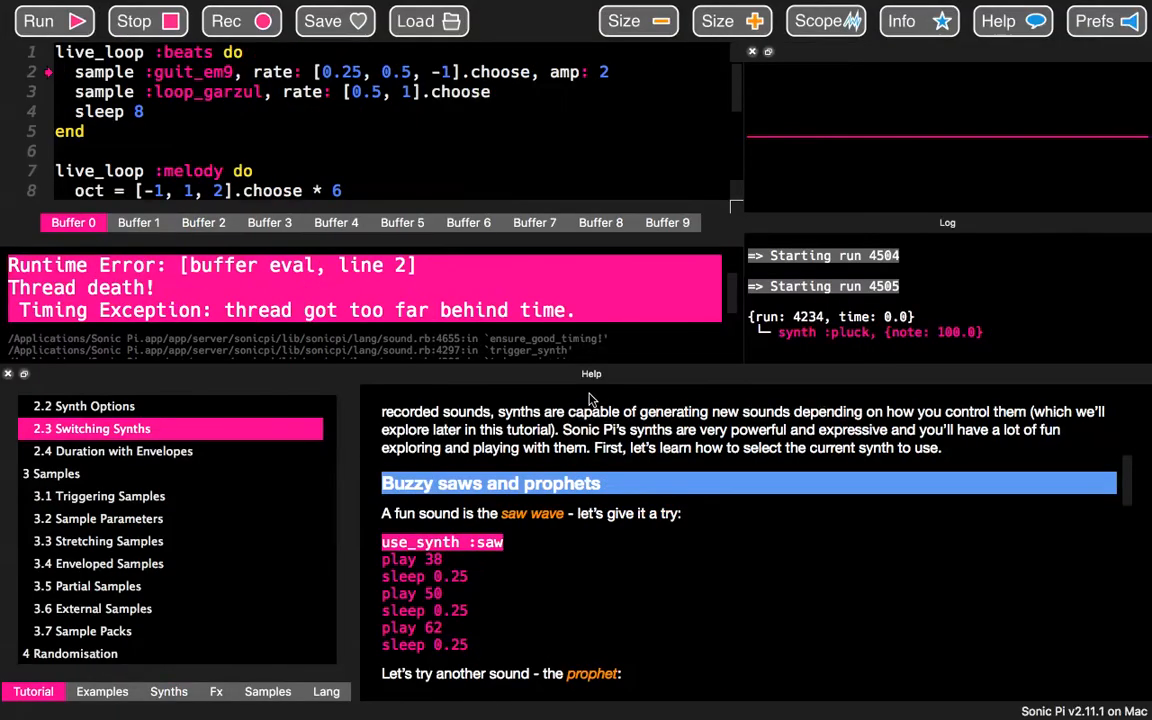
mouse_move(505, 5)
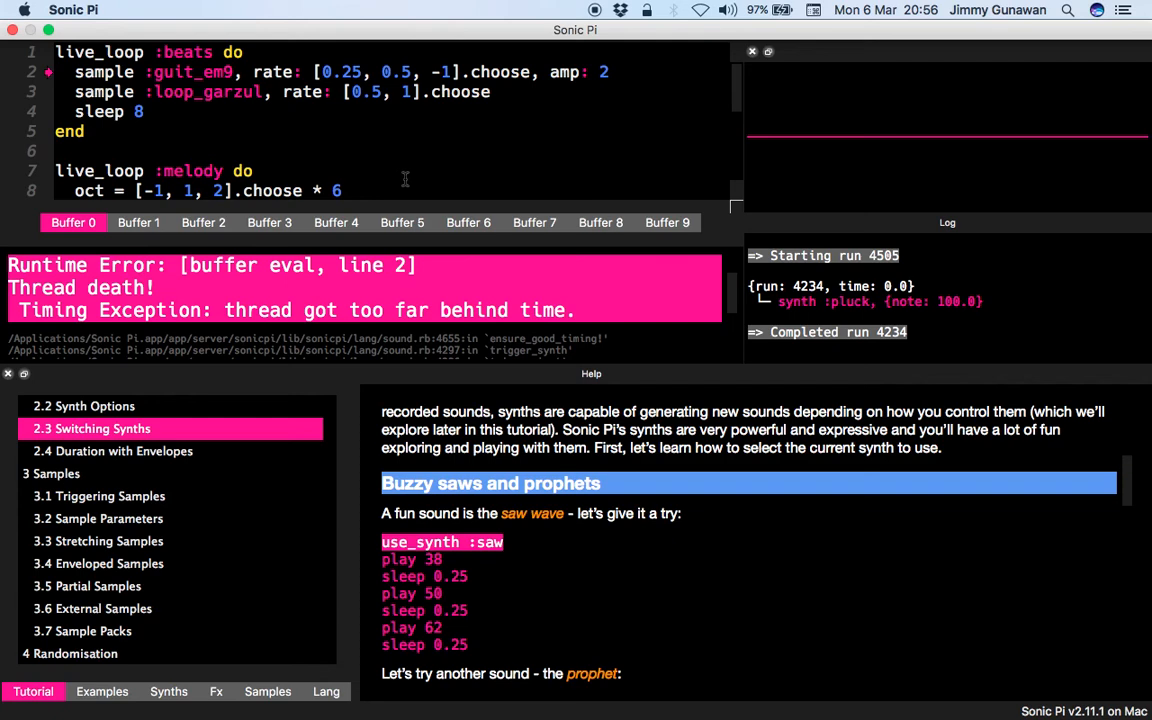
key(ctrl+Left)
key(ctrl+Left)
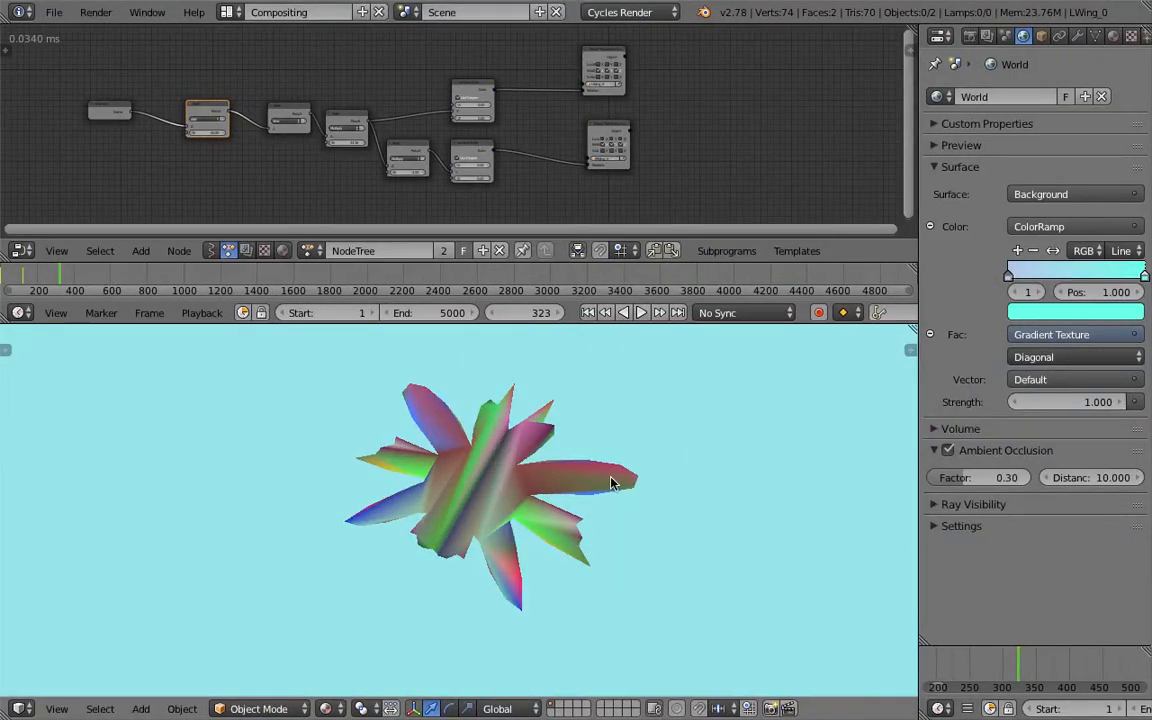
- Switch to the desktop, open and resize the blender.app Finder window, and select psonic.py in the site-packages folder
key(ctrl+Left)
mouse_move(3, 445)
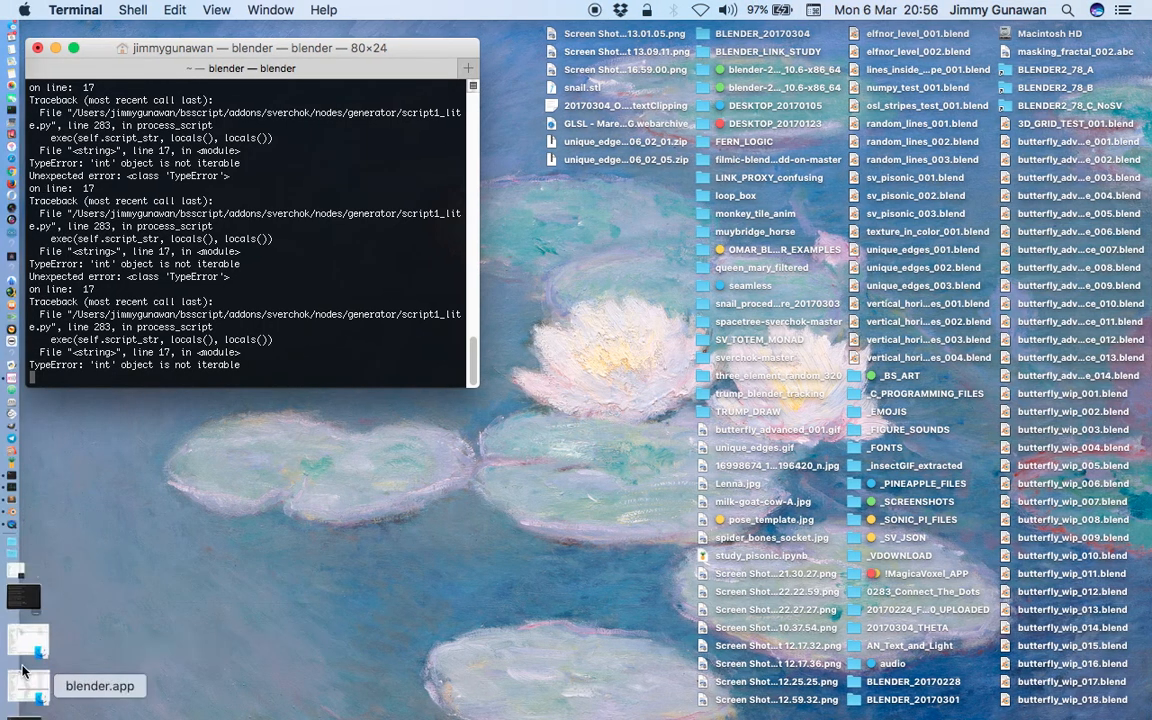
click(22, 680)
click(455, 410)
click(455, 394)
click(459, 410)
drag(492, 79, 422, 63)
drag(785, 636, 946, 676)
click(404, 412)
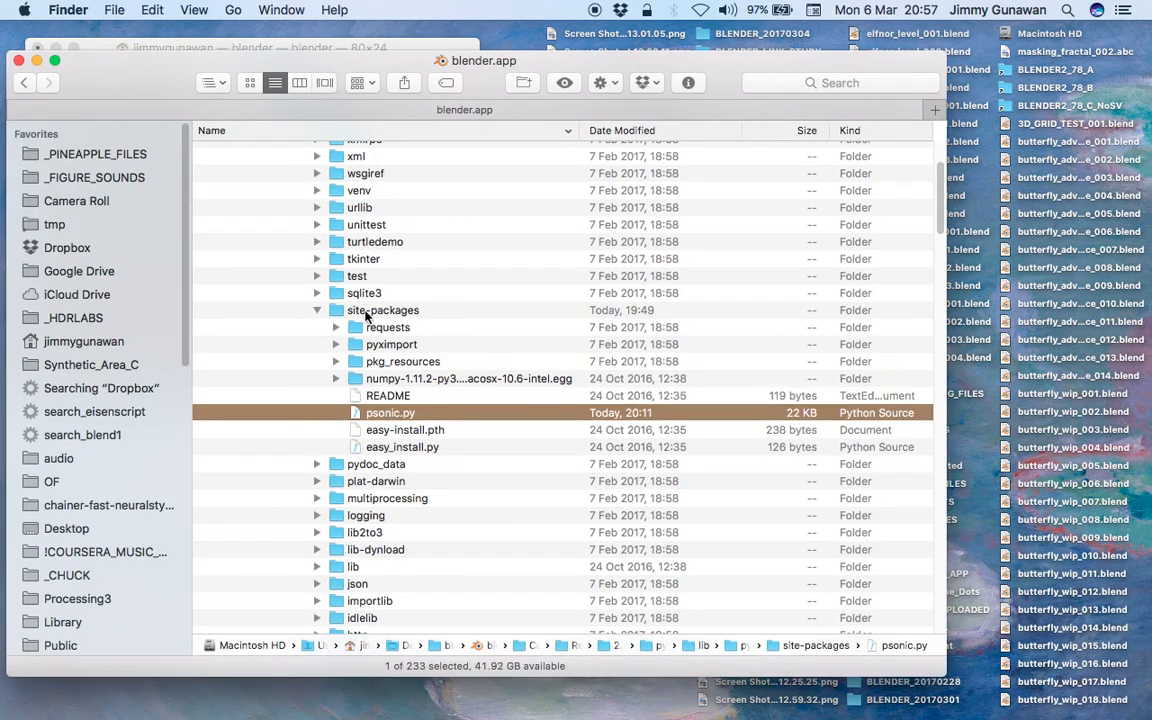
- Select the site-packages folder and examine its location inside the blender.app contents
click(356, 312)
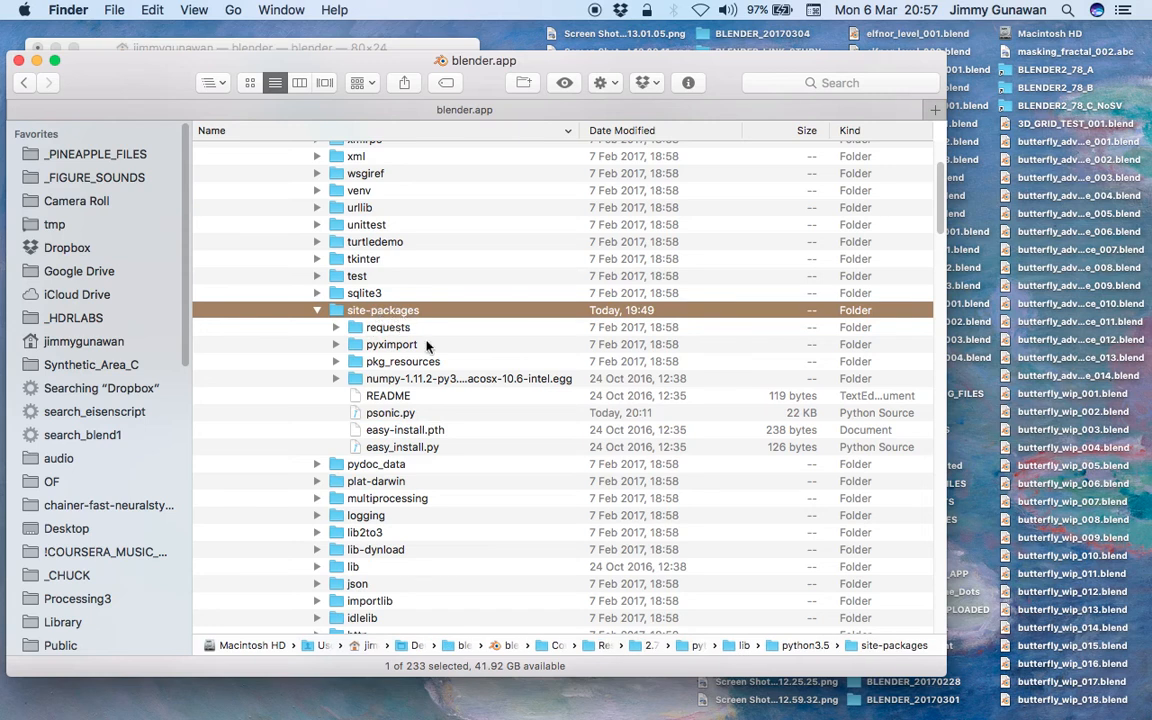
scroll(427, 345, up, 5)
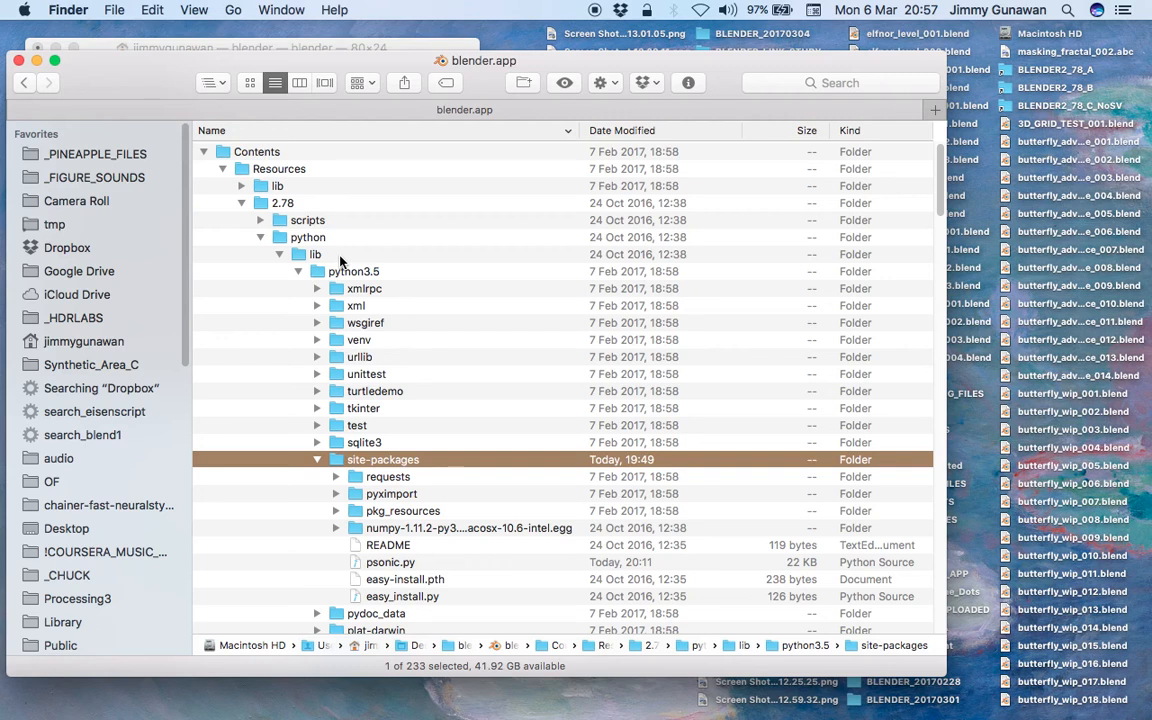
drag(564, 61, 604, 57)
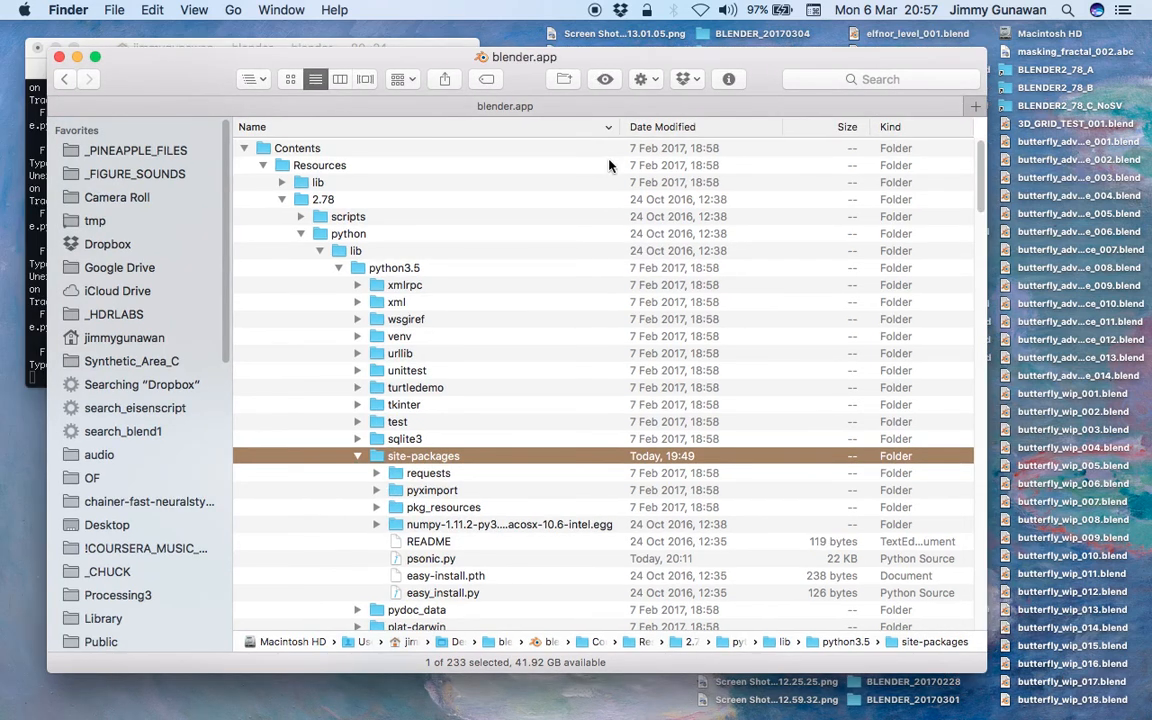
- Return to Blender, widen the frame range shown in the small timeline, and move the animation back to frame 35
key(ctrl+Right)
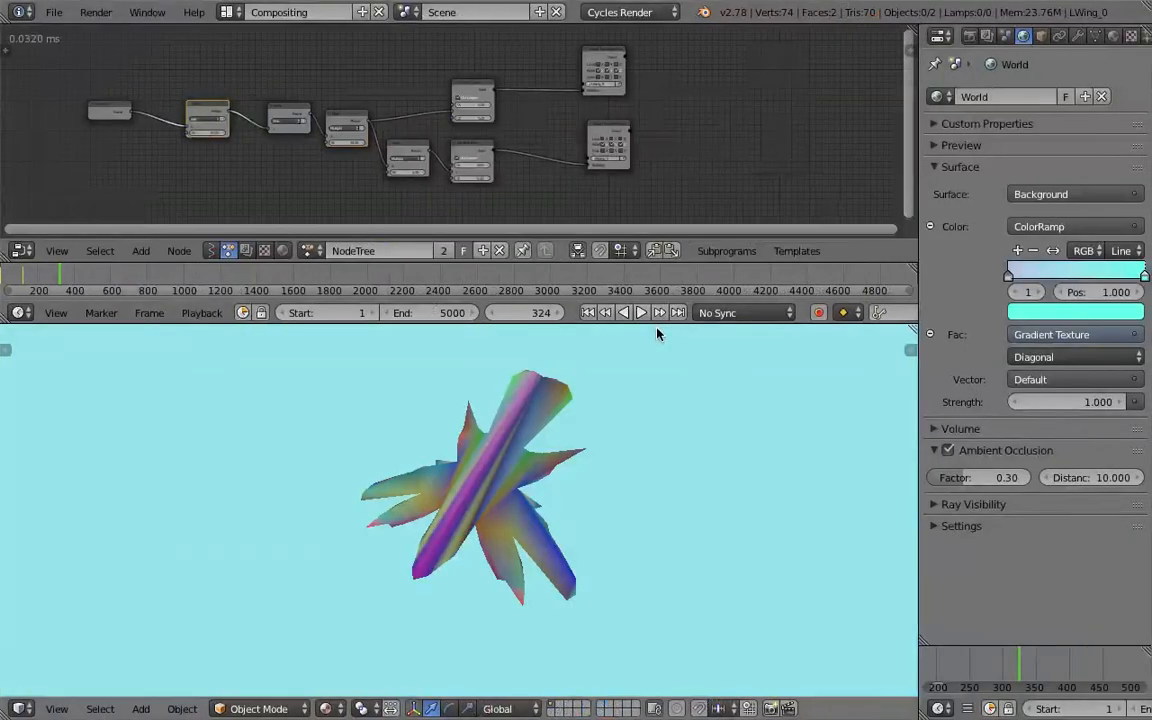
key(ctrl+Right)
key(ctrl+Left)
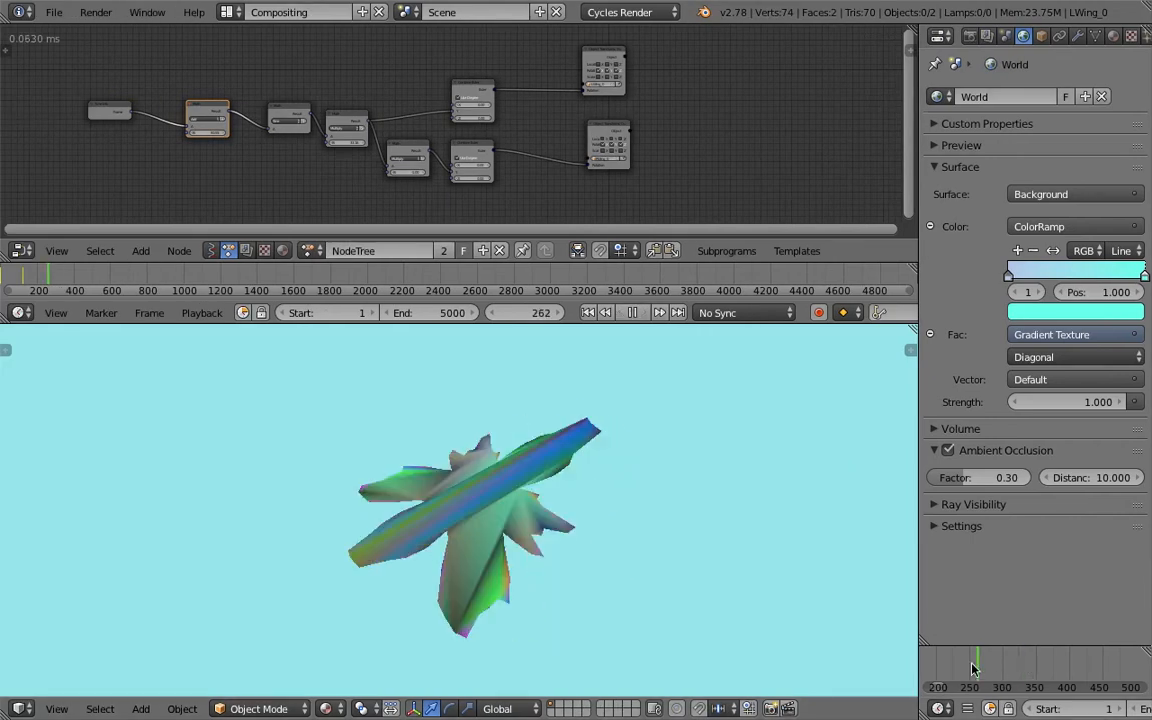
scroll(978, 662, down, 13)
middle_drag(980, 663, 998, 663)
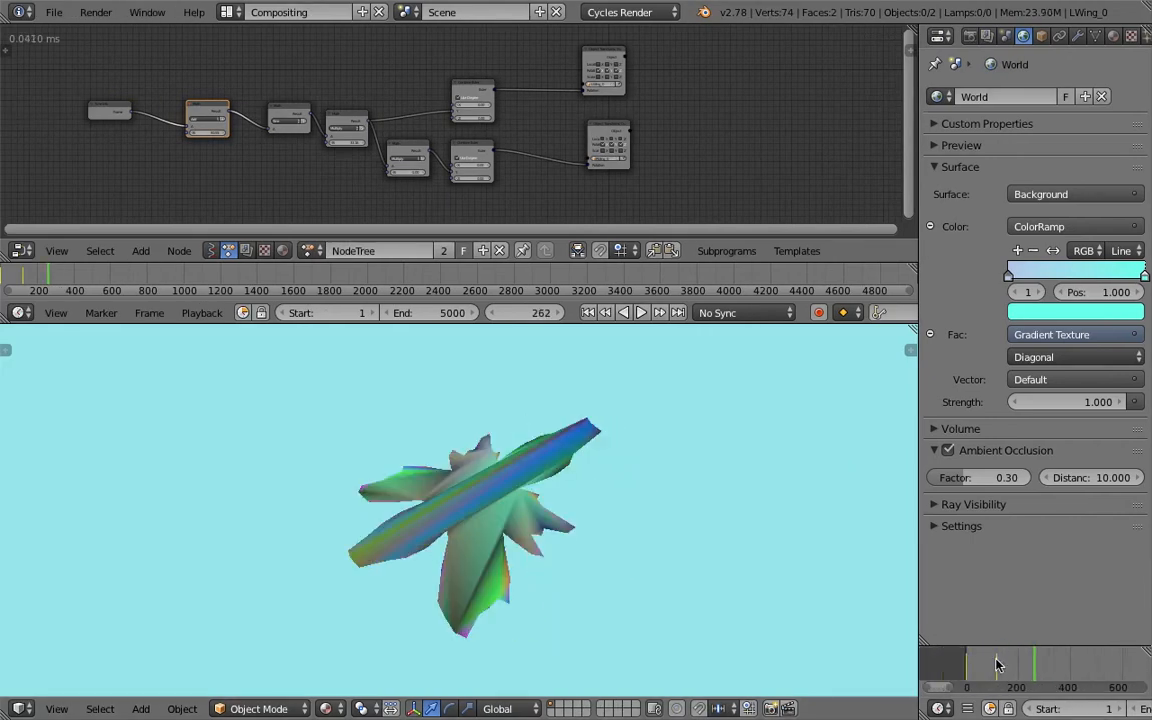
click(995, 664)
key(alt+a)
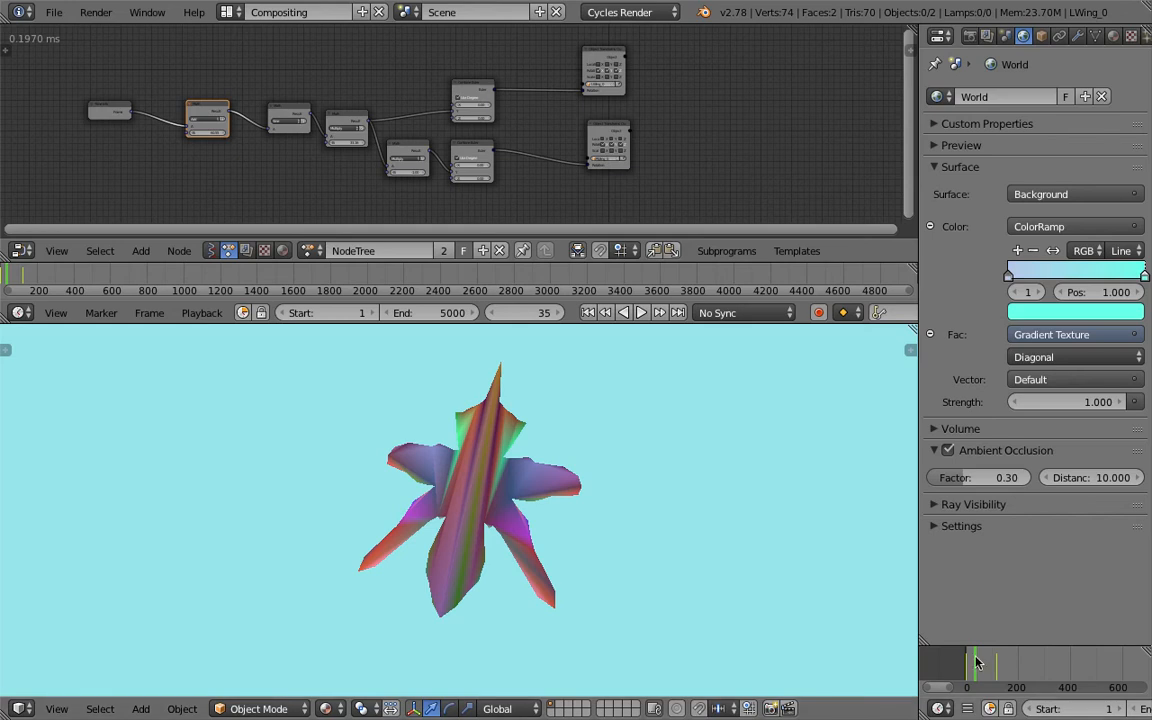
- Scrub the small timeline to frames 301 and 325 to view the butterfly's changing shape
drag(1023, 664, 1029, 664)
scroll(576, 462, up, 2)
middle_drag(584, 457, 585, 565)
click(1044, 655)
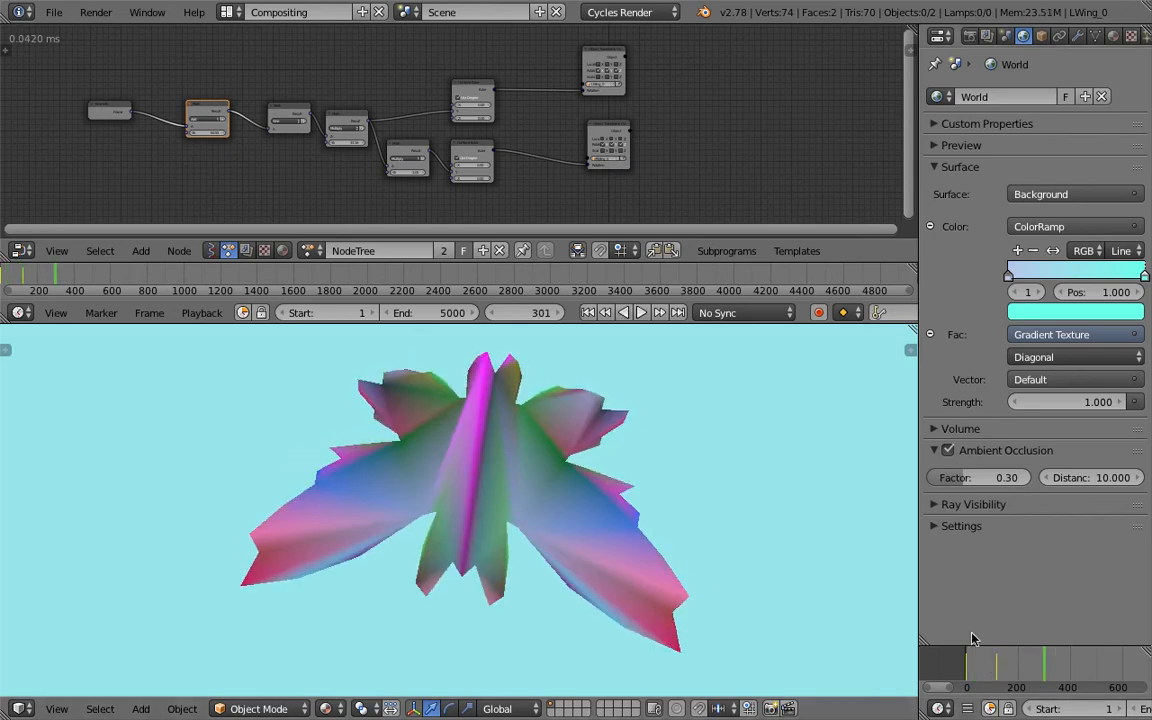
click(1051, 668)
scroll(610, 495, down, 3)
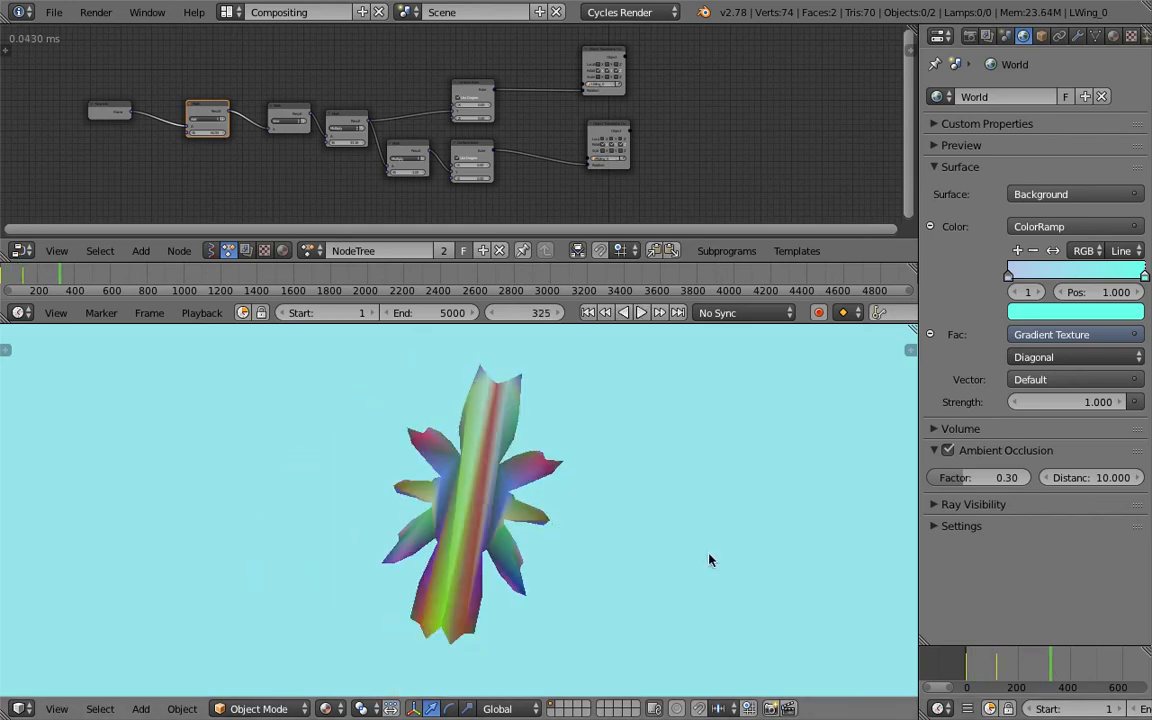
- Inspect the butterfly from other angles at frame 132, and move the animation on to frame 411
click(998, 661)
mouse_move(531, 396)
middle_down()
mouse_move(555, 458)
mouse_move(532, 416)
middle_up()
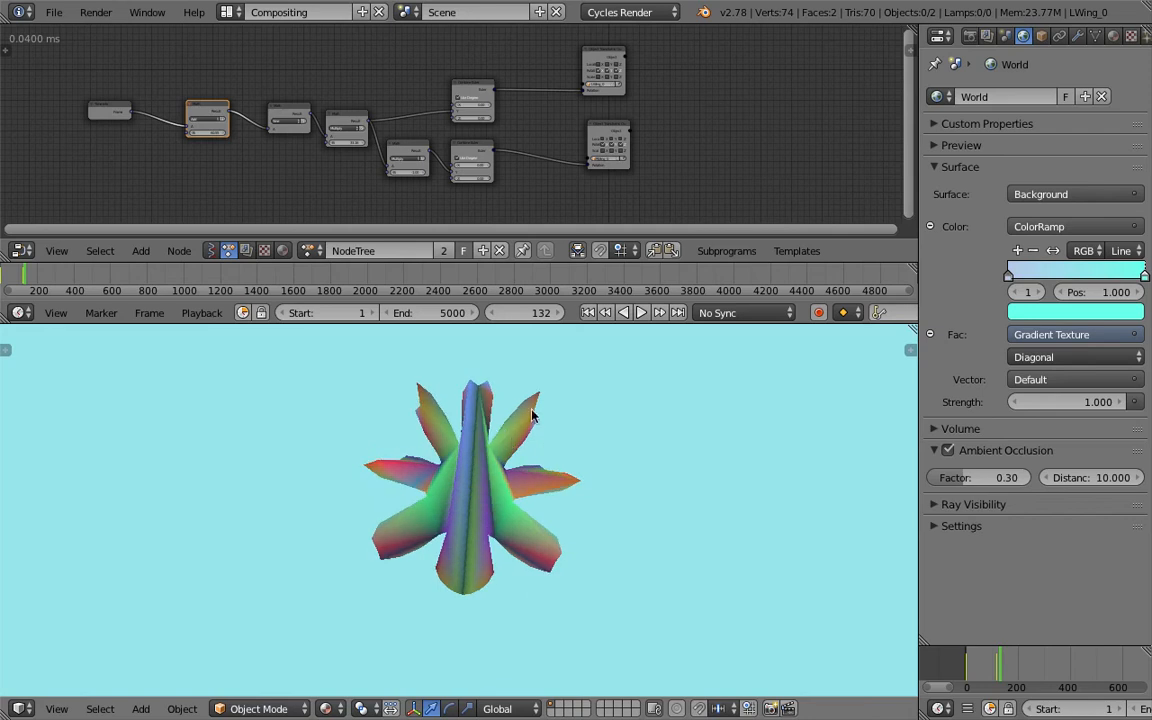
middle_drag(517, 486, 520, 440)
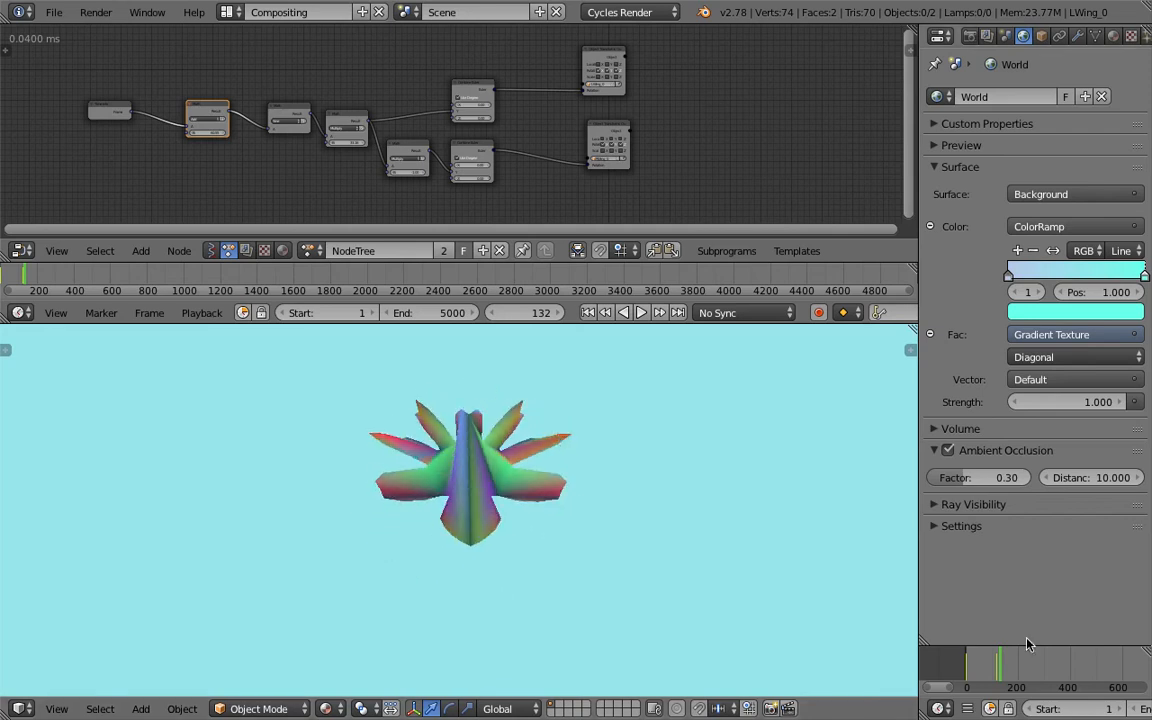
click(1028, 662)
middle_drag(586, 473, 713, 571)
drag(1048, 657, 1071, 659)
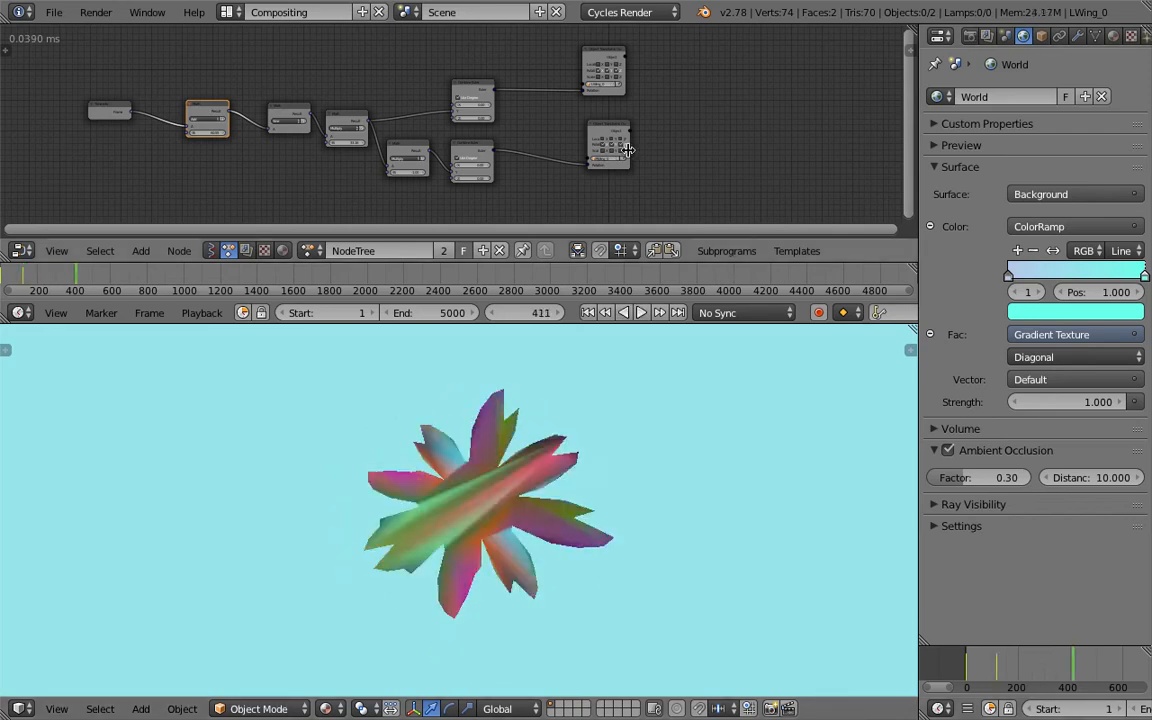
- Switch to Sonic Pi, quit it, and return to the butterfly scene in Blender
key(ctrl+Right)
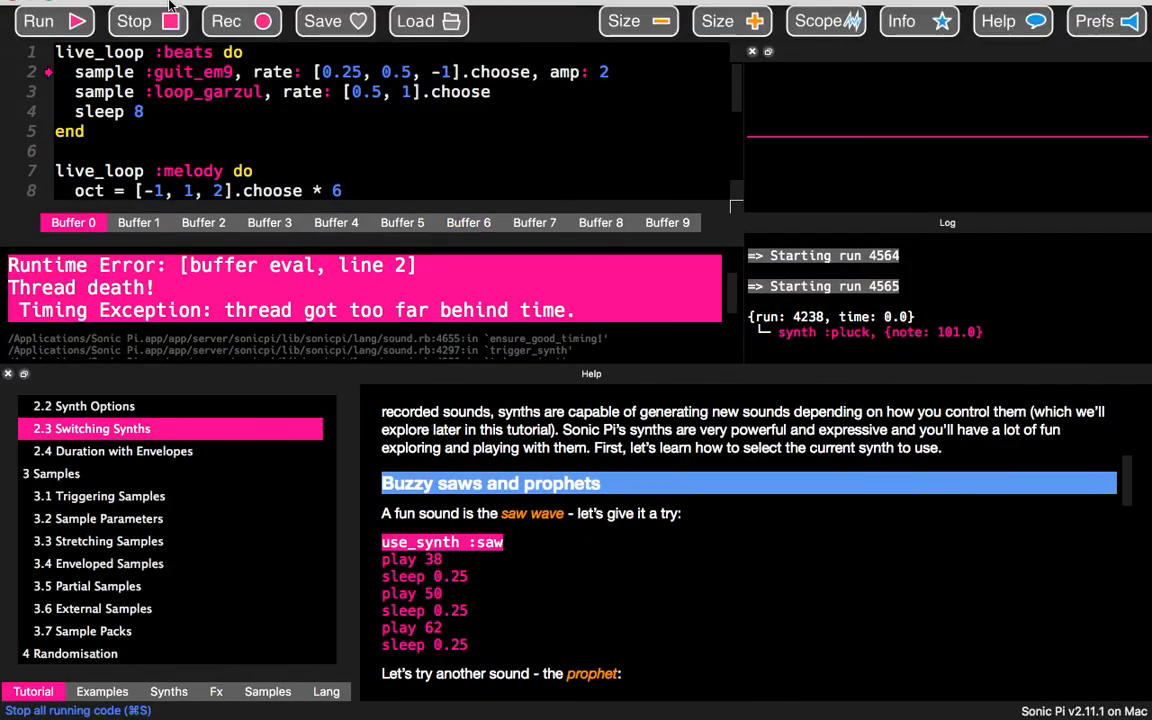
click(91, 9)
click(94, 108)
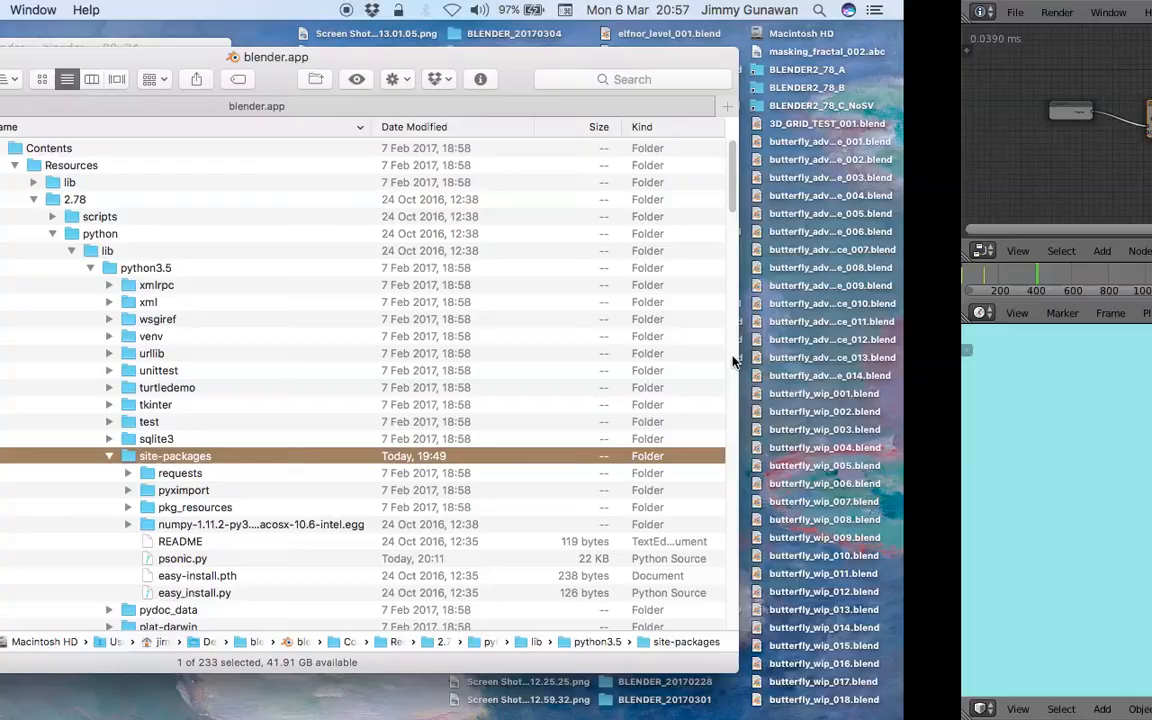
key(ctrl+Right)
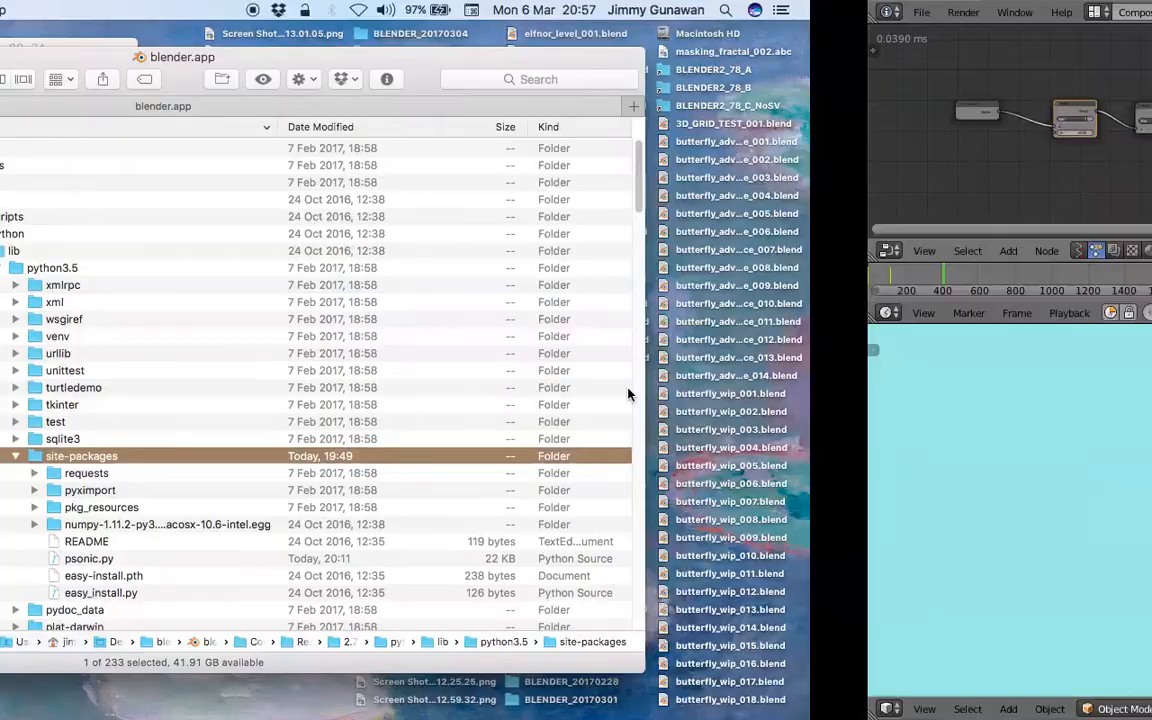
mouse_move(612, 437)
middle_down()
mouse_move(653, 517)
mouse_move(684, 448)
mouse_move(660, 480)
middle_up()
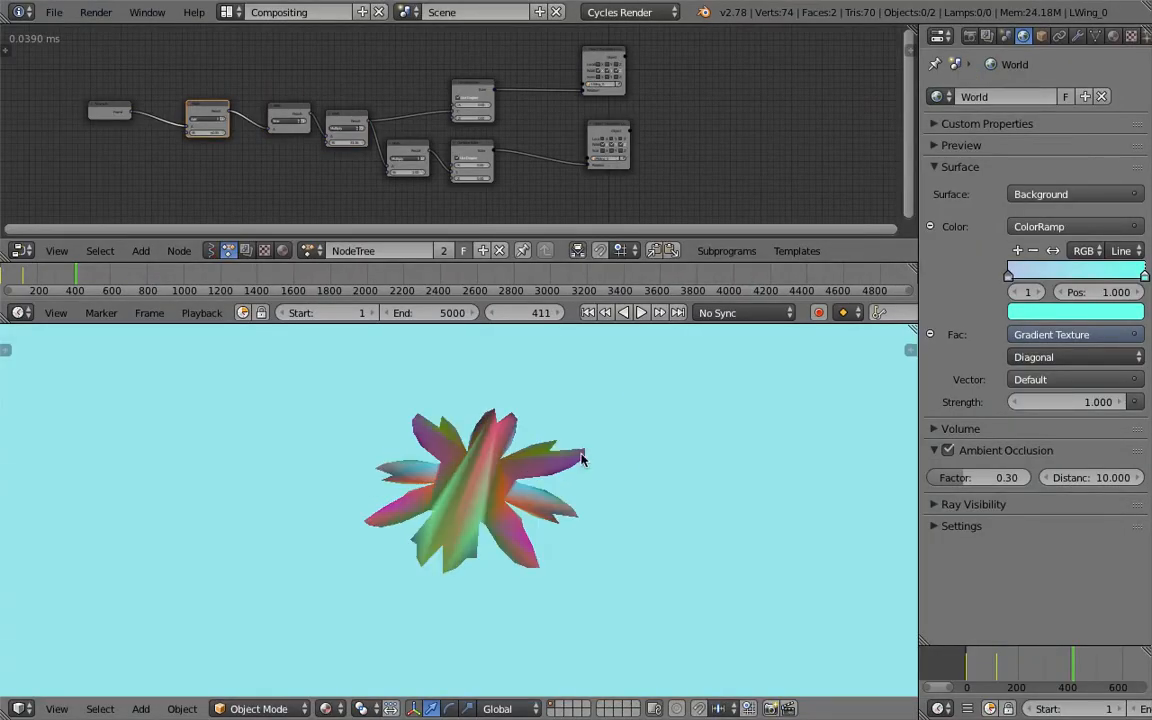
- Set the 3D view's shading to Rendered and view the butterfly from another angle
click(325, 708)
click(406, 584)
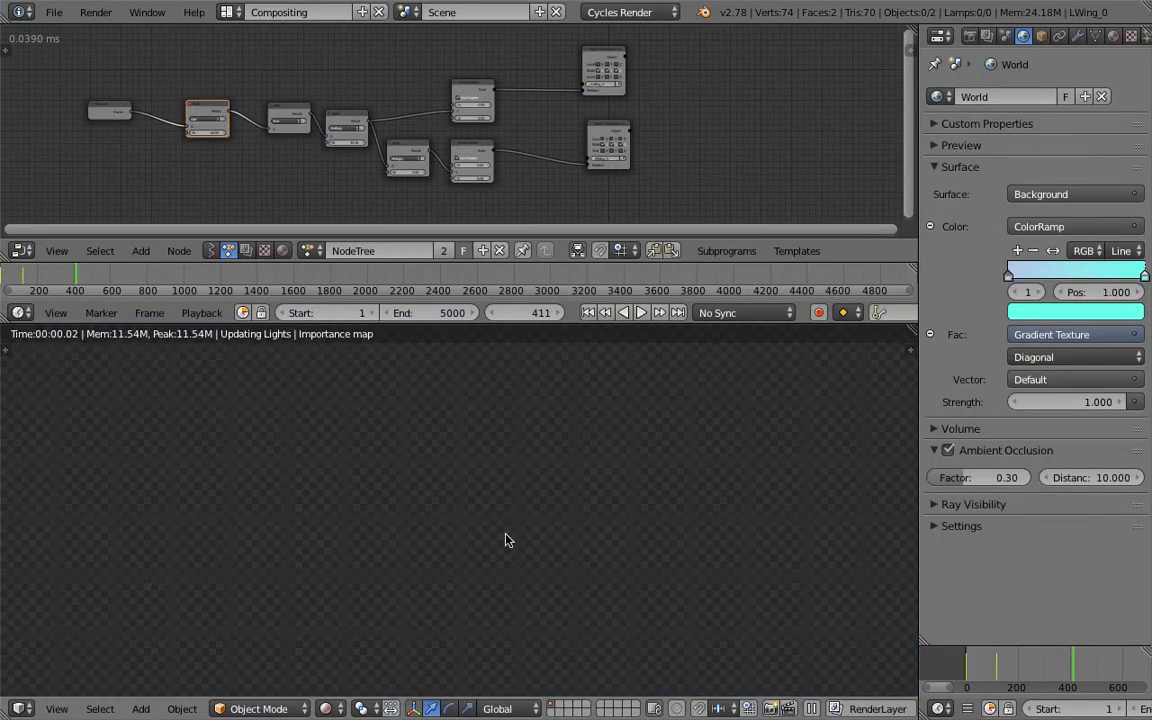
middle_drag(463, 531, 525, 508)
- Play the animation from near the start in the rendered view, stop it, and inspect the butterfly
click(968, 660)
key(alt+a)
mouse_move(992, 664)
mouse_down()
mouse_move(1009, 661)
mouse_move(992, 655)
mouse_up()
scroll(1047, 657, down, 5)
key(alt+a)
middle_drag(522, 519, 401, 432)
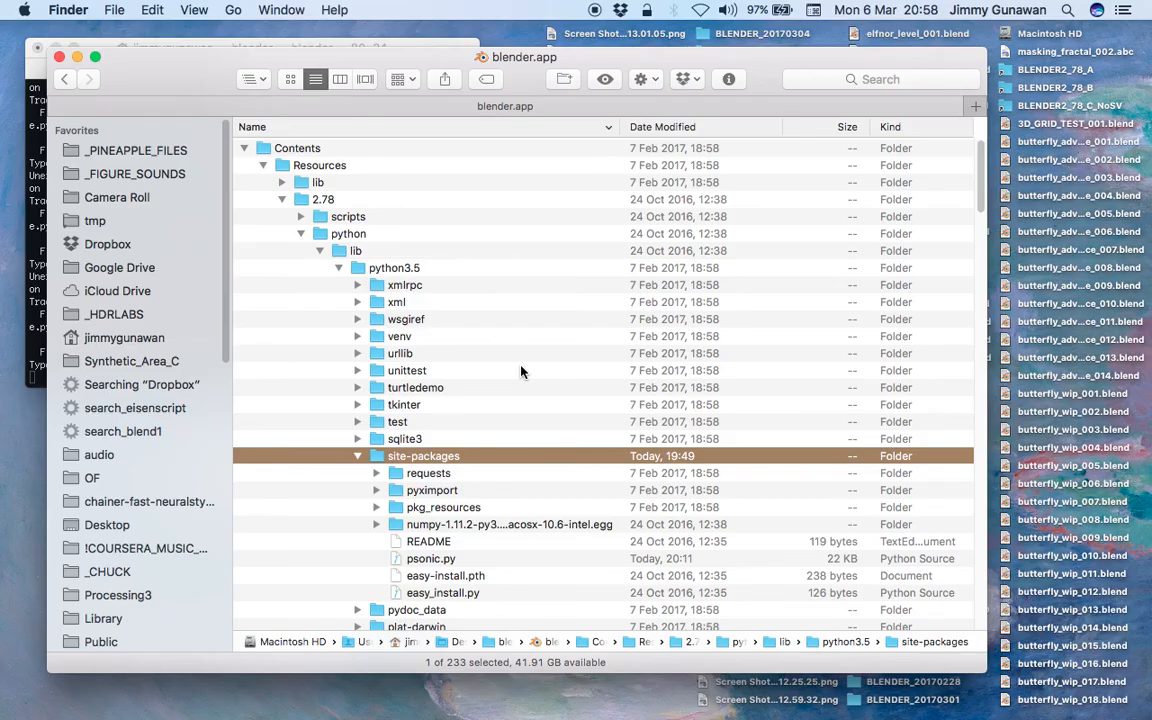
- Find Sonic Pi with the system search, launch it again, and return to Blender while it loads
click(1068, 12)
text(sonic p)
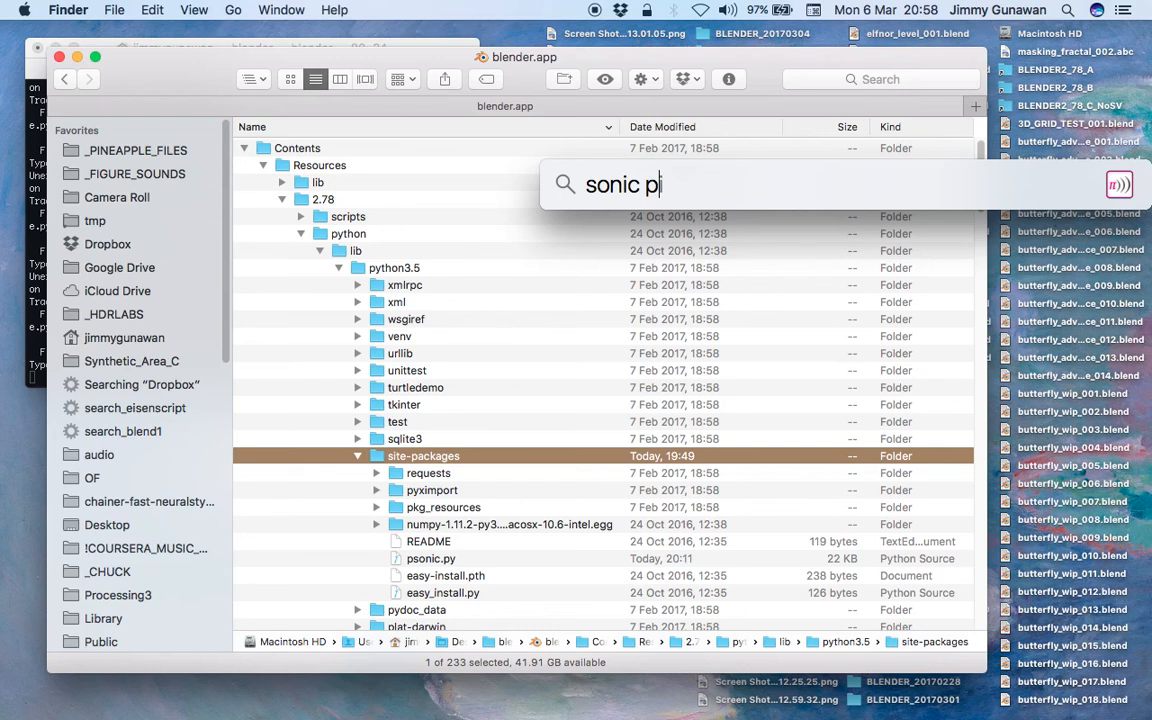
text(i)
key(Return)
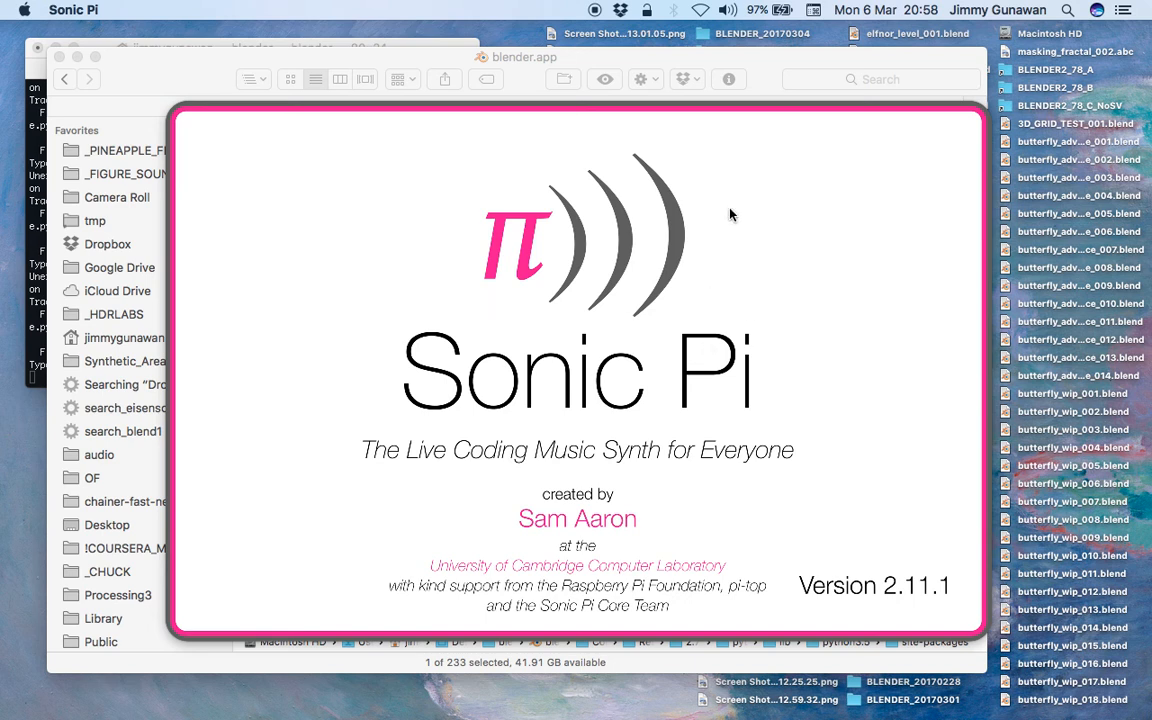
drag(145, 48, 155, 50)
click(624, 364)
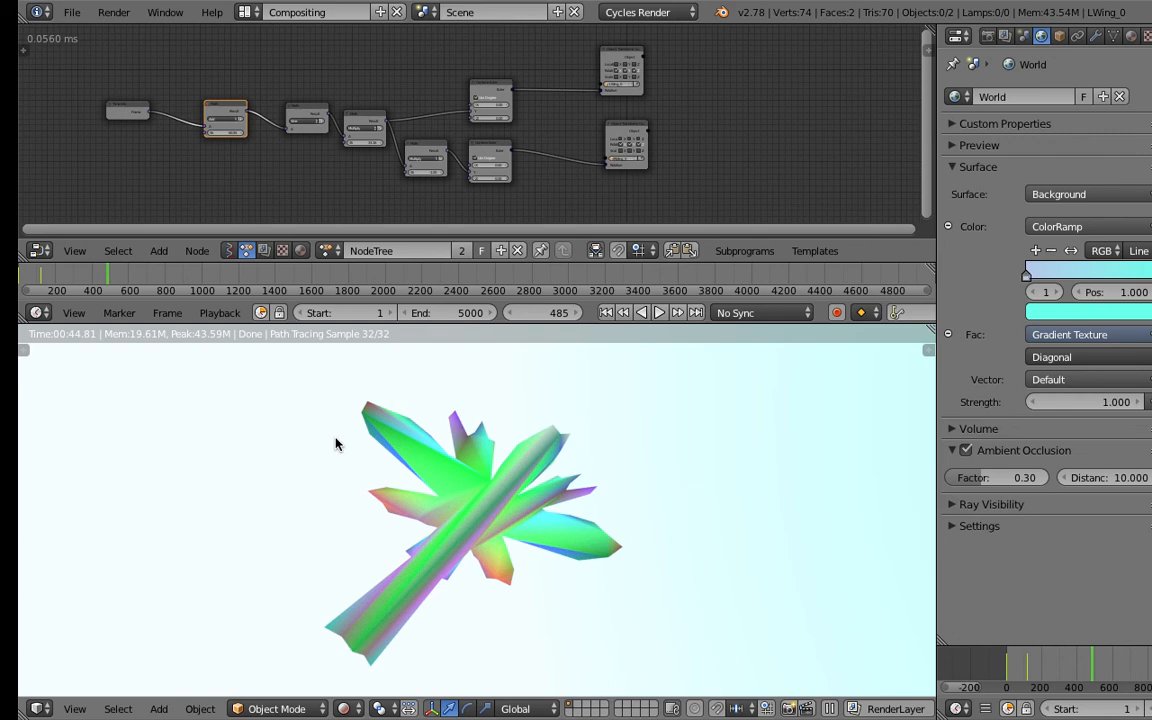
- Widen the frame range in the small timeline and view the rendered butterfly at frames 1559 and 2592
middle_drag(422, 494, 490, 478)
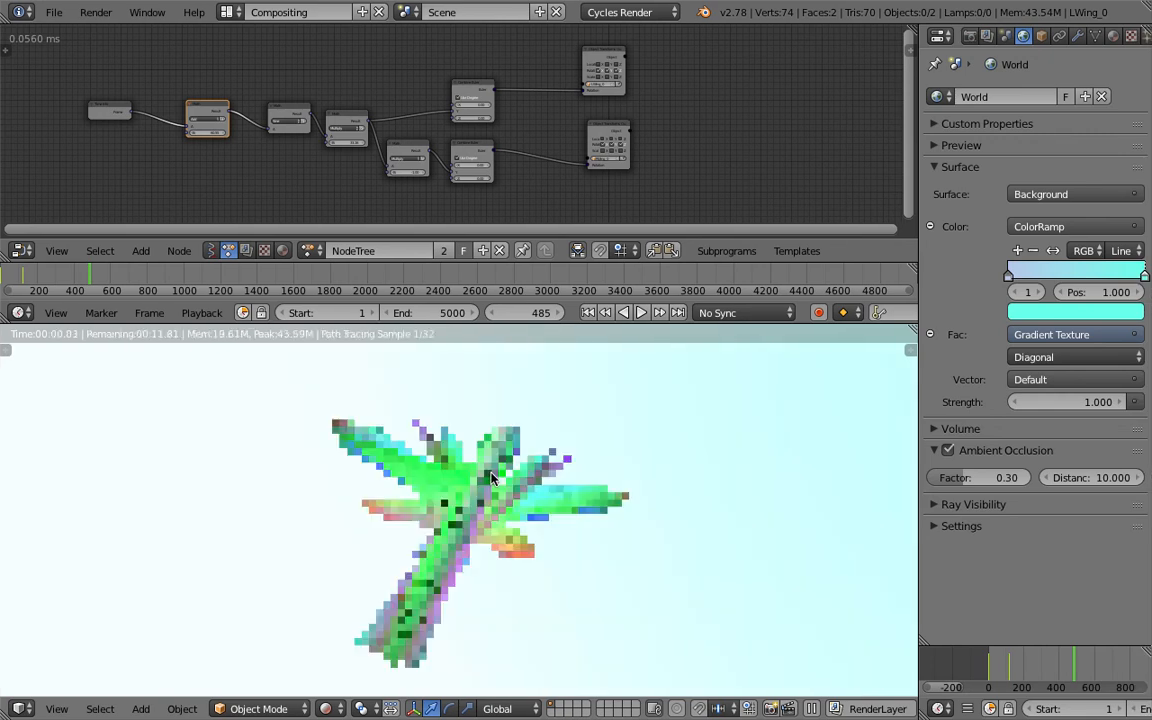
scroll(1052, 672, down, 3)
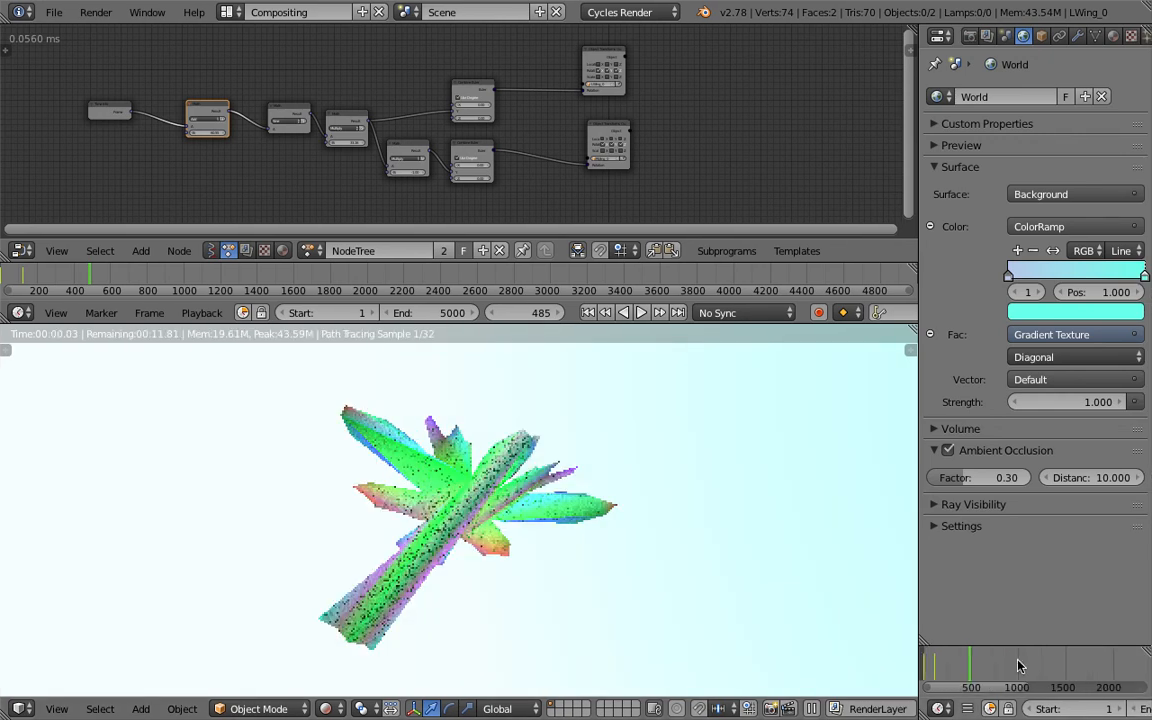
scroll(1055, 660, down, 3)
middle_drag(1065, 660, 1036, 660)
click(1036, 660)
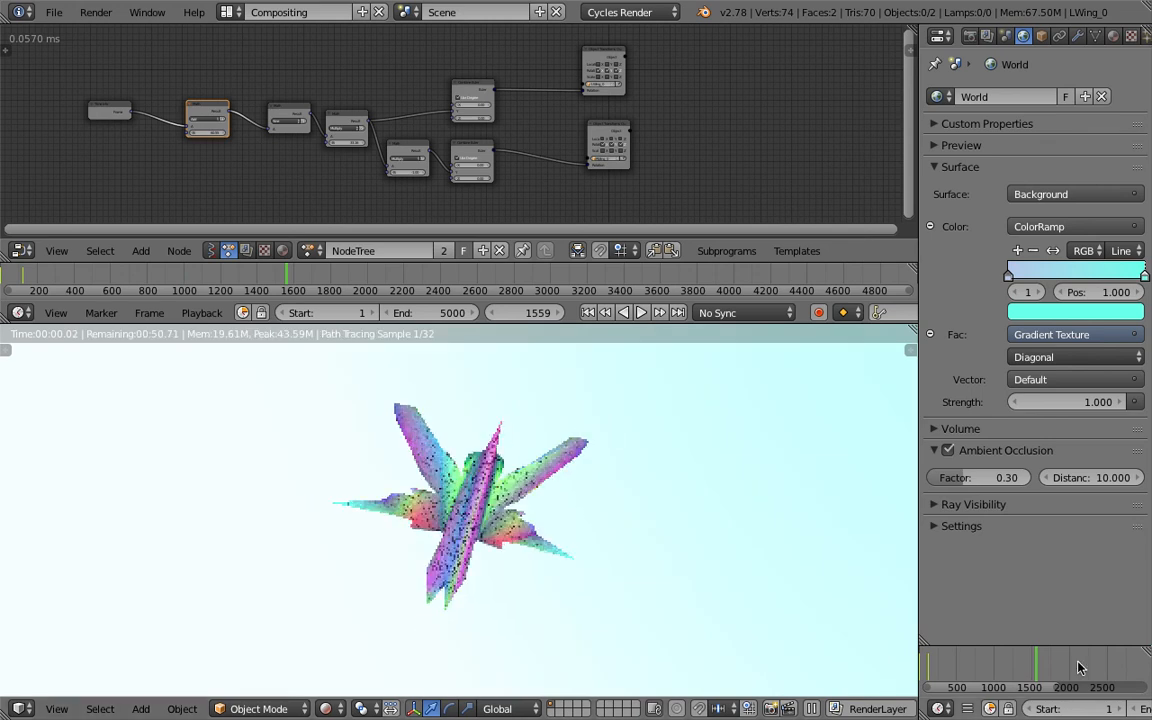
click(1112, 668)
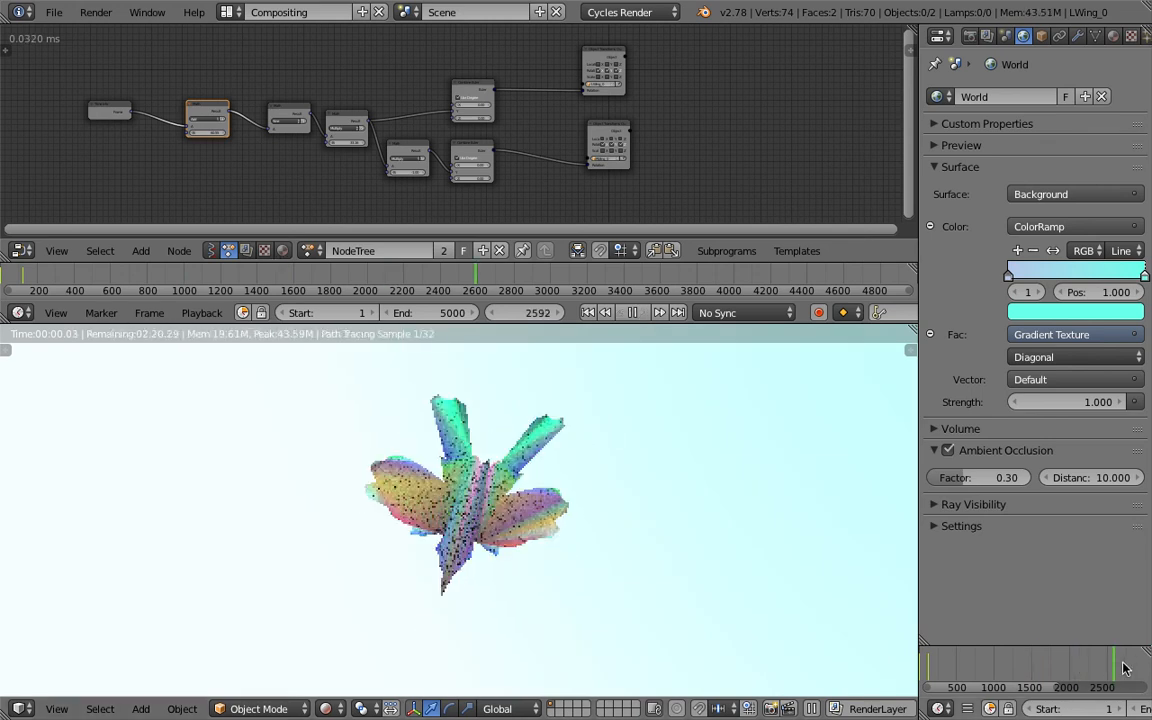
- Preview the rendered butterfly at frame 3101 and beyond, and move the animation back to frame 2528
middle_drag(1125, 668, 1000, 666)
click(1022, 664)
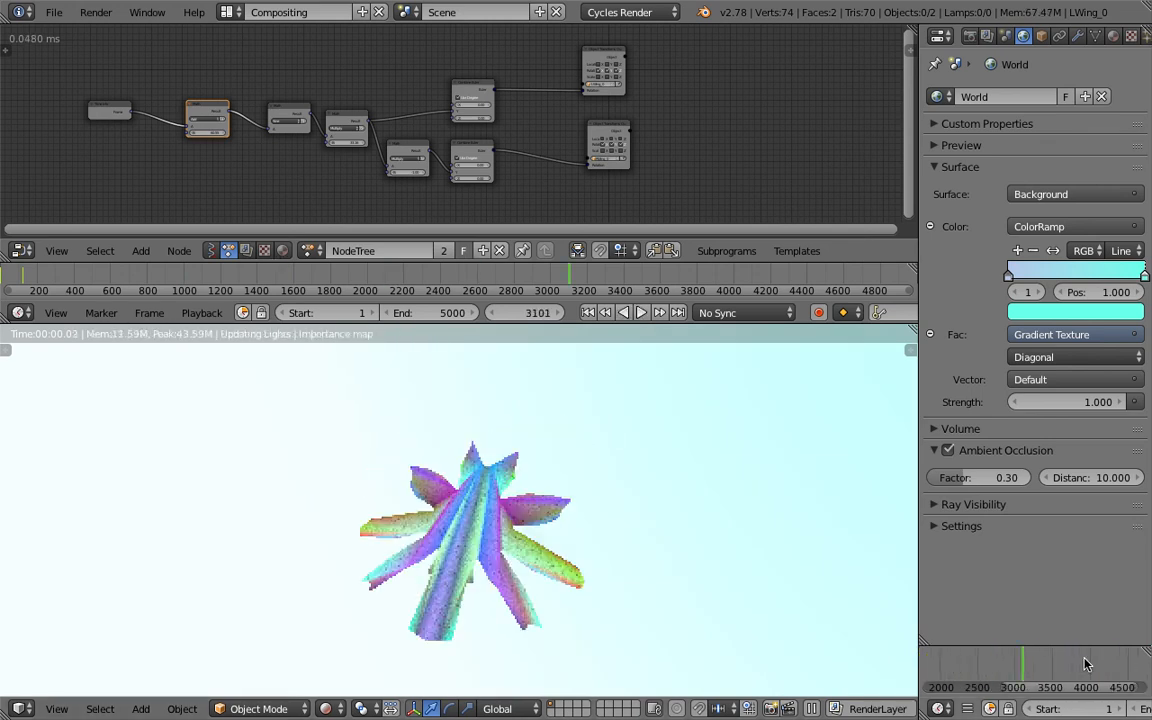
click(1084, 664)
middle_drag(1111, 664, 1080, 666)
click(1040, 665)
click(1041, 667)
middle_drag(1005, 668, 1043, 668)
click(1036, 666)
click(1038, 668)
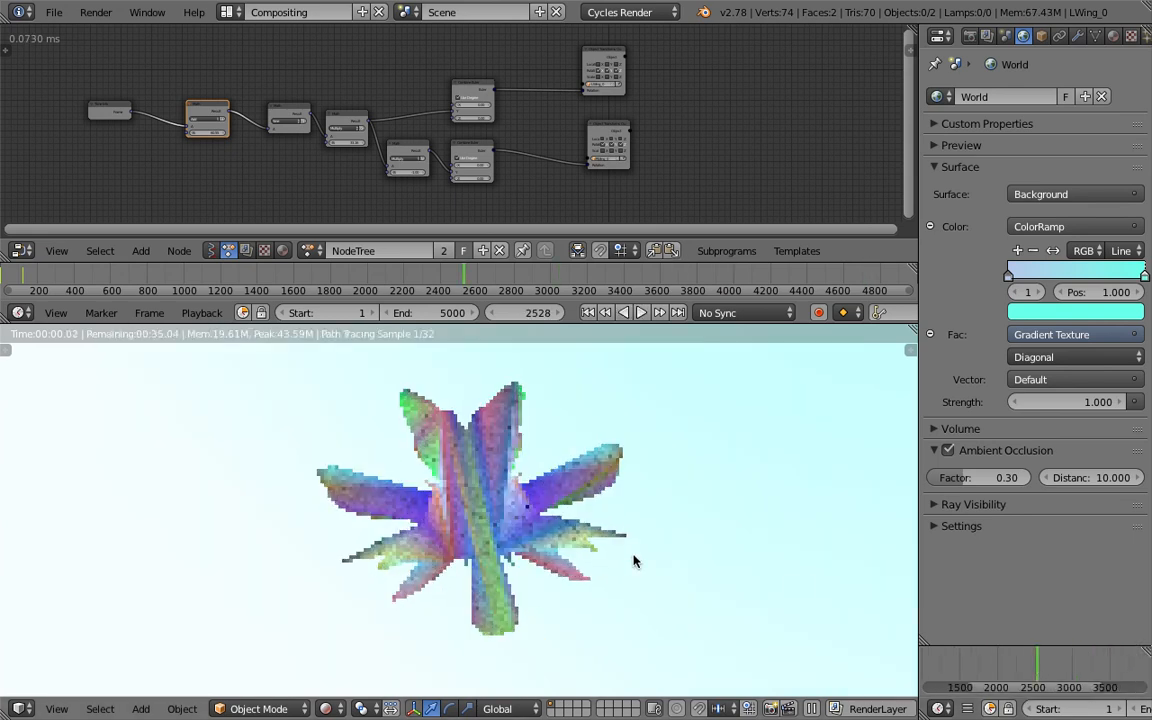
- View the rendered butterfly from another angle at frames 1921 and 1449, and enlarge the node tree view
scroll(1013, 665, up, 1)
click(1013, 665)
middle_drag(1013, 665, 1070, 665)
middle_drag(705, 560, 929, 628)
click(1041, 660)
scroll(543, 174, down, 1)
middle_drag(536, 178, 592, 177)
scroll(779, 437, up, 1)
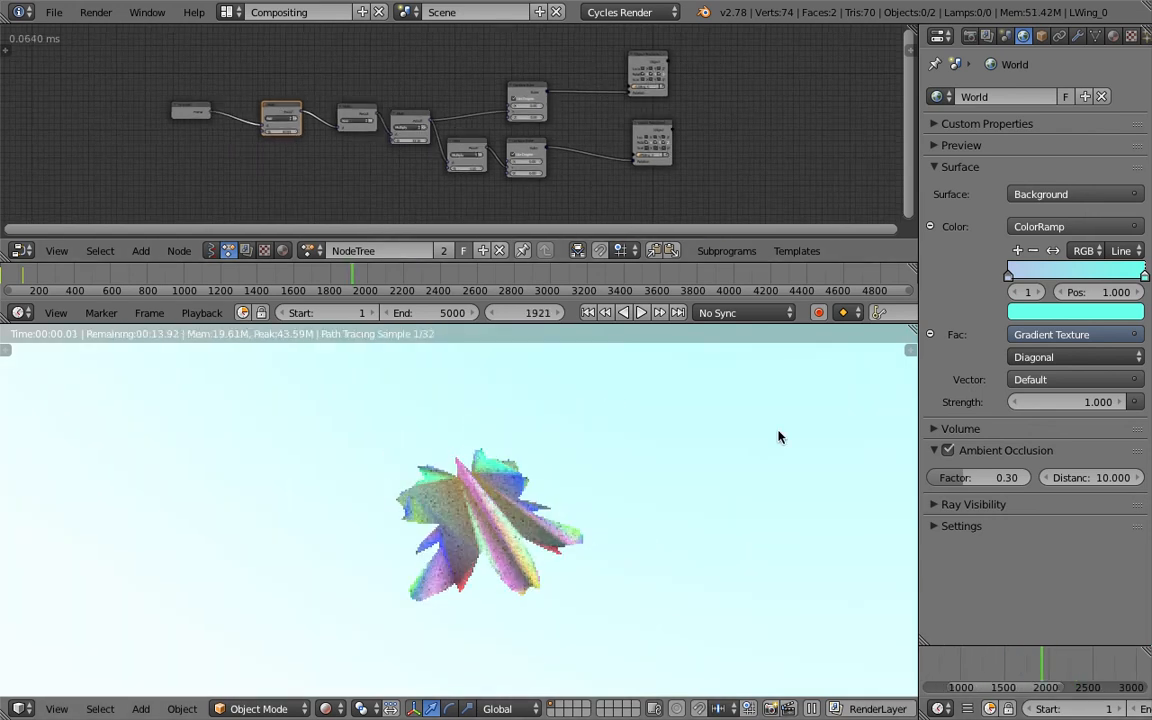
click(1000, 664)
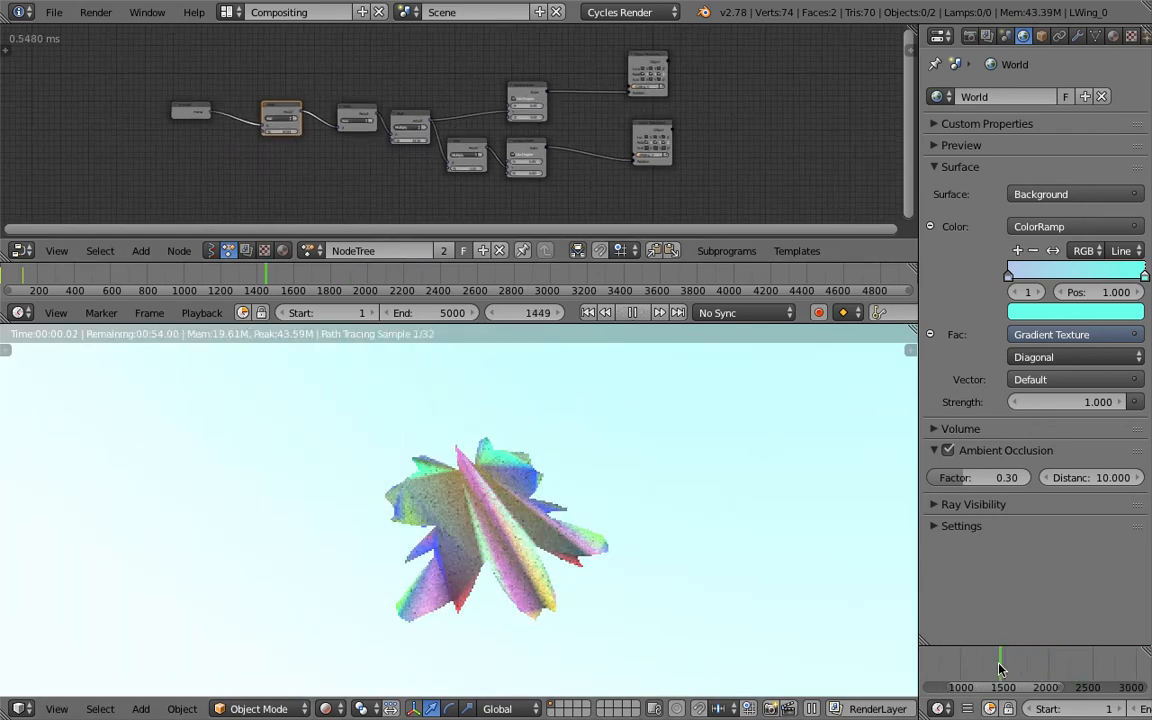
scroll(396, 174, up, 2)
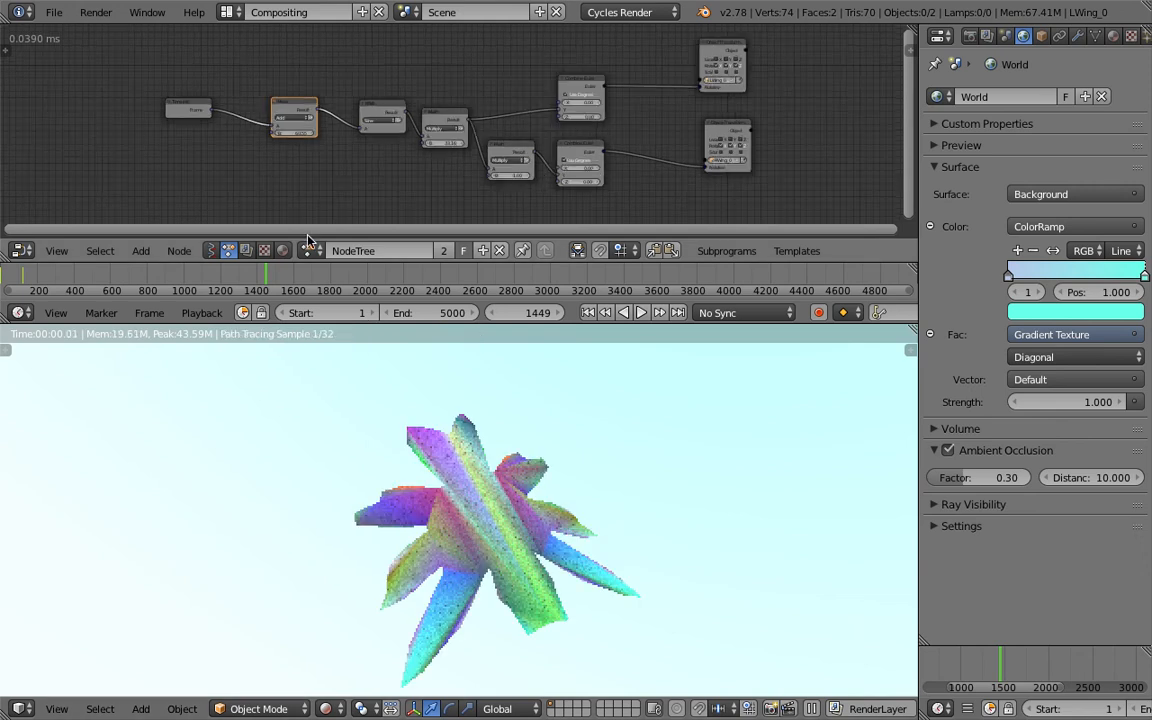
- Change the node editor's tree type, and check Blender's output in Terminal and Sonic Pi's splash screen on the desktop
click(212, 250)
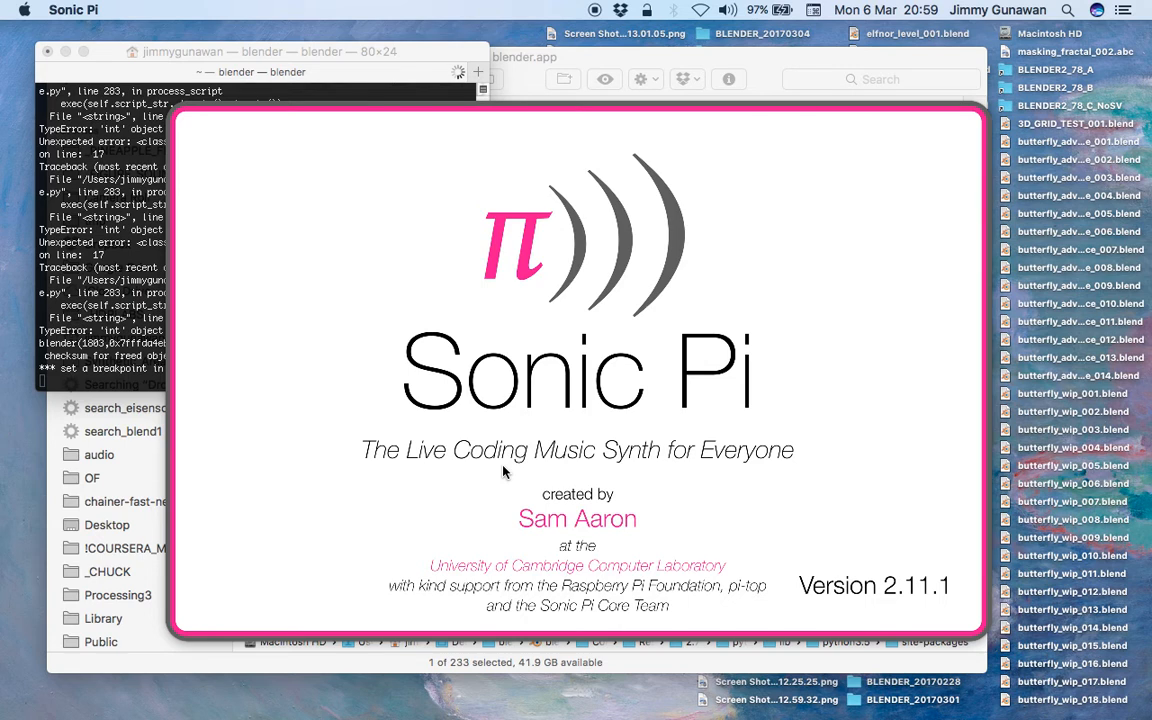
click(246, 262)
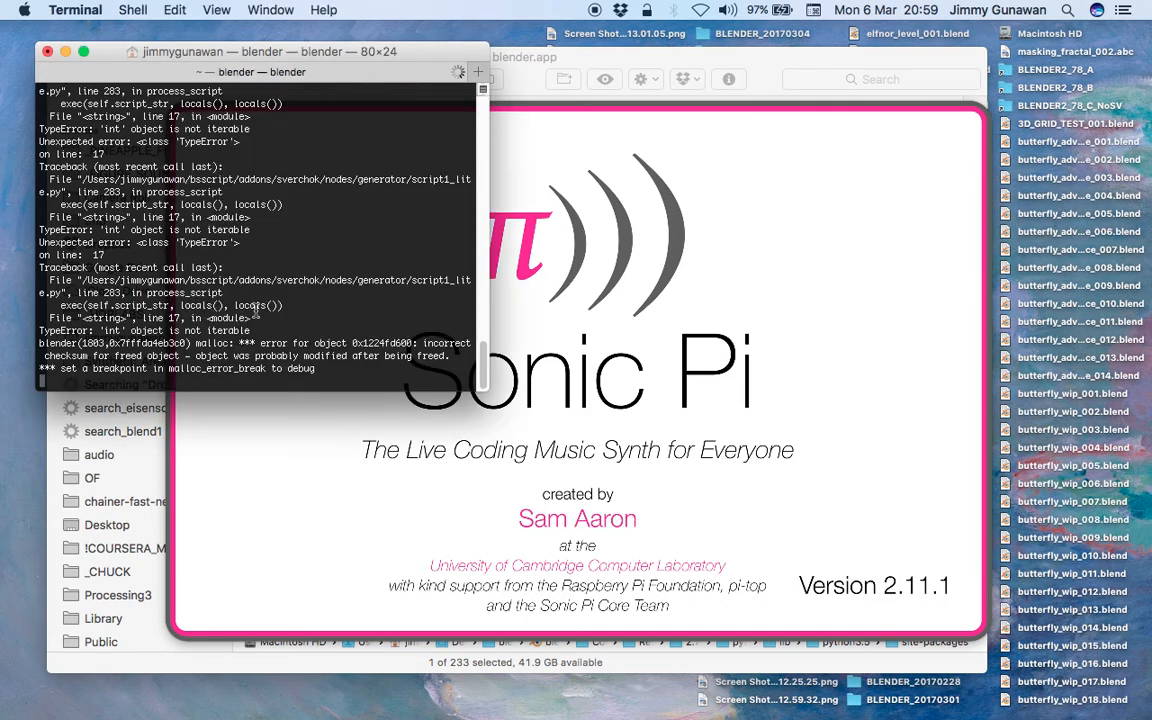
click(518, 306)
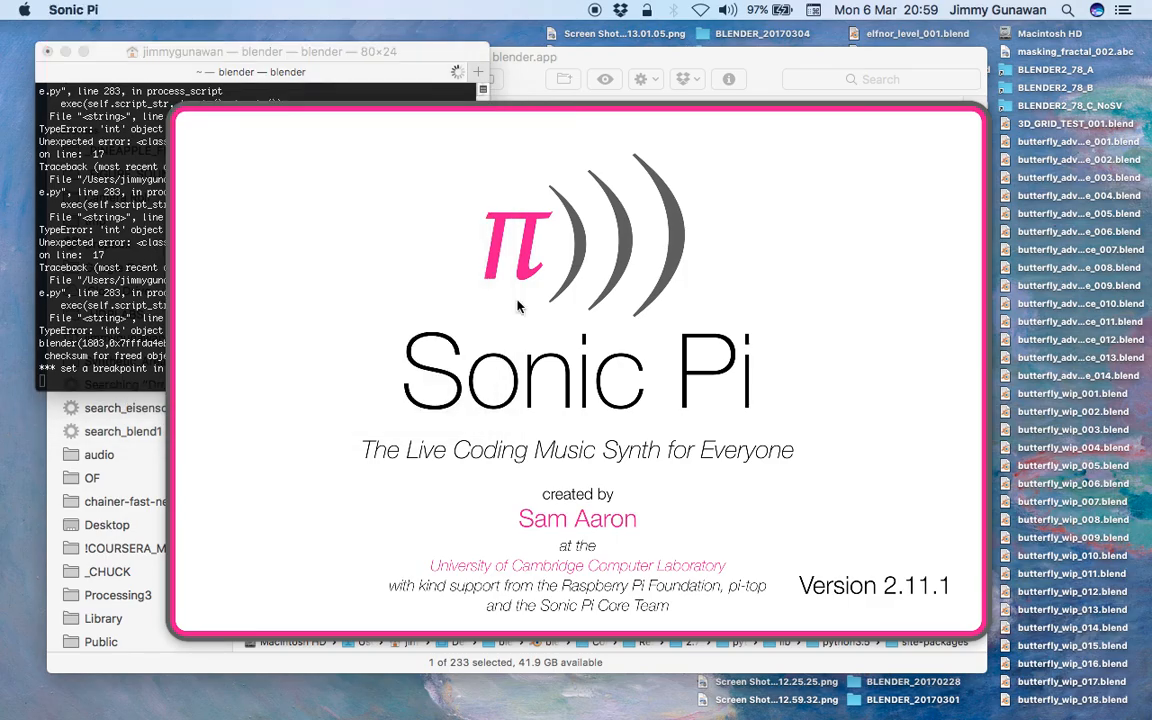